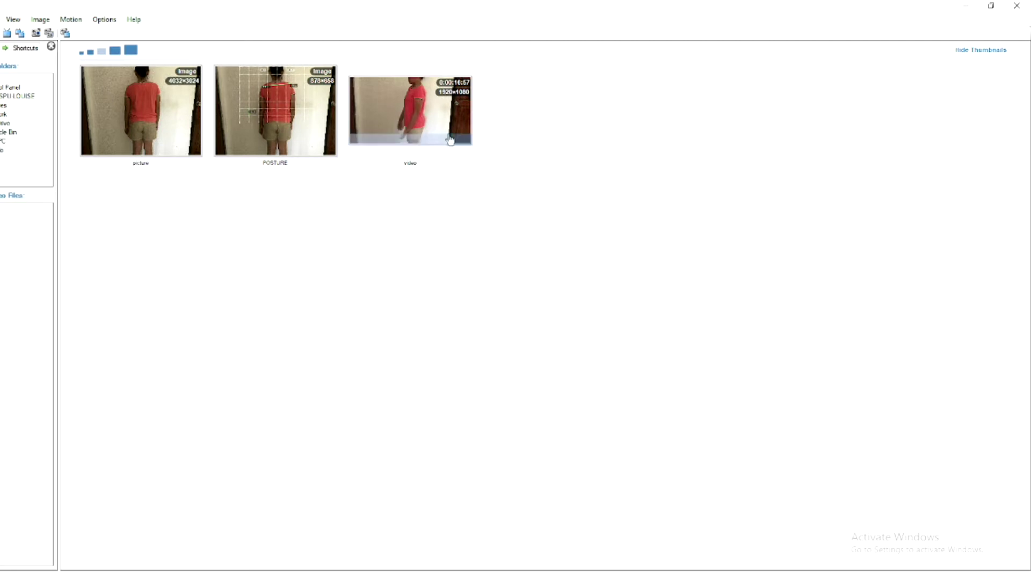
Open the clip named video from the video shortcut folder.
click(3, 150)
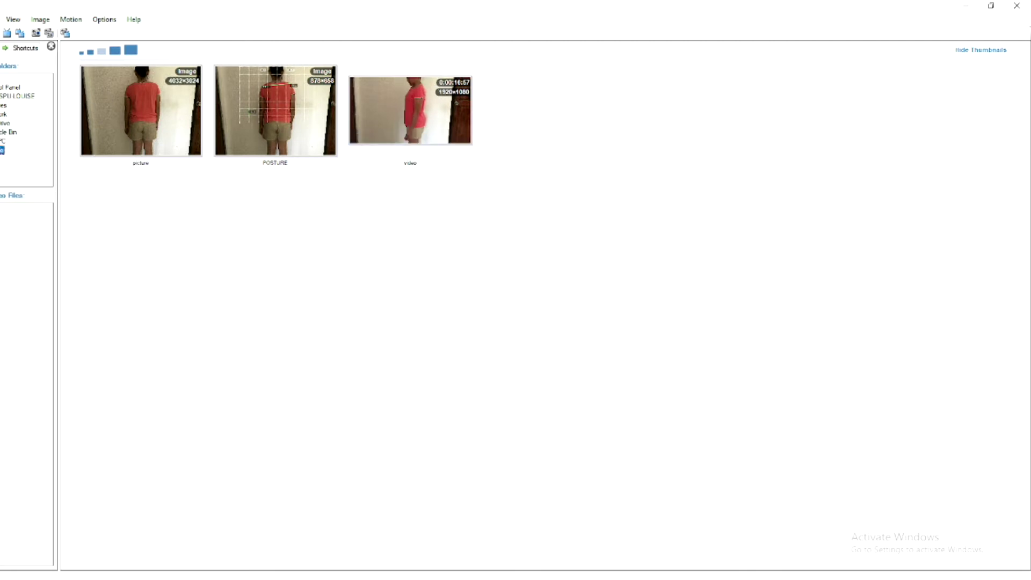
mouse_move(387, 110)
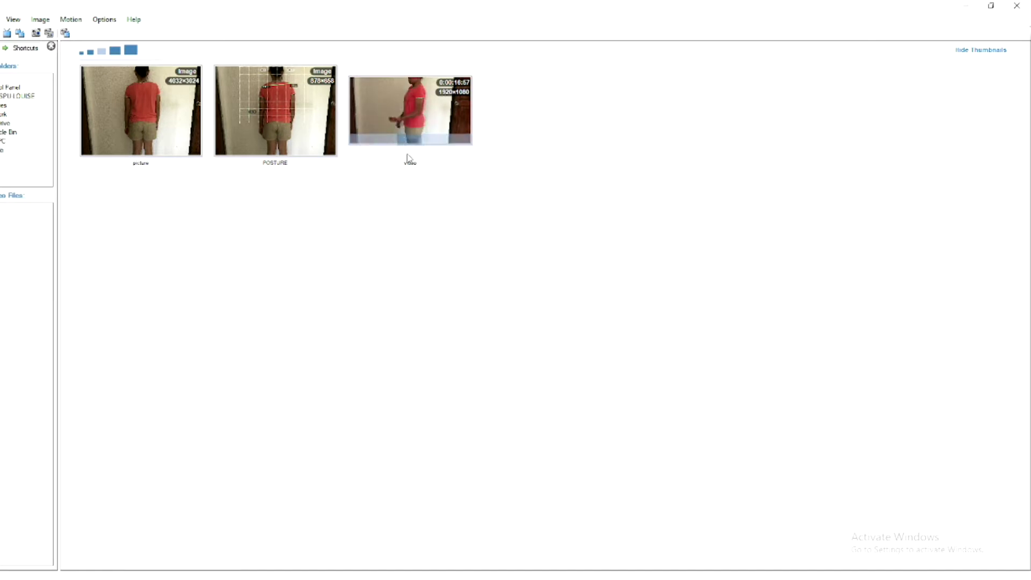
double_click(411, 107)
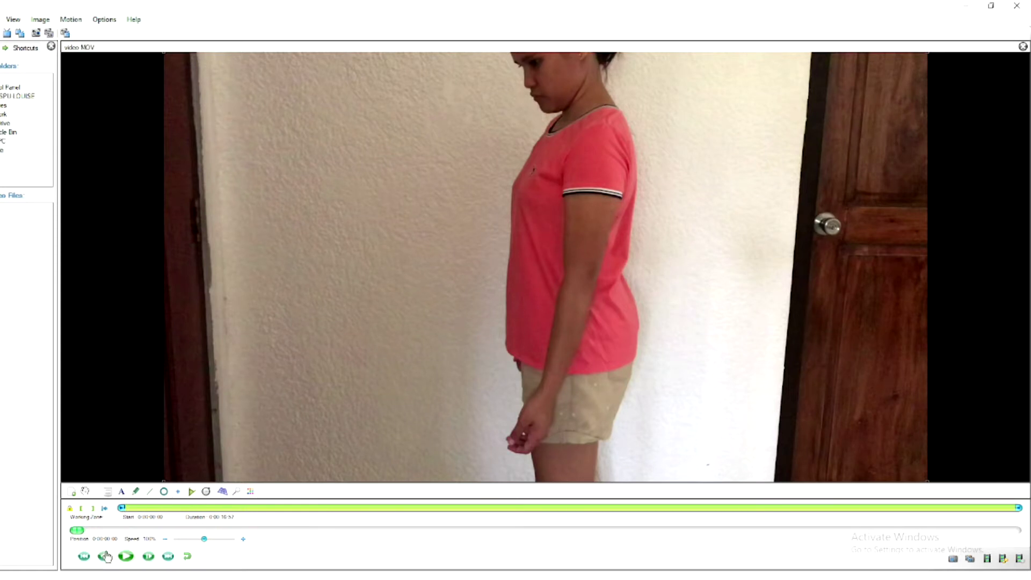
Play the clip and reduce its playback speed to 50%.
click(127, 557)
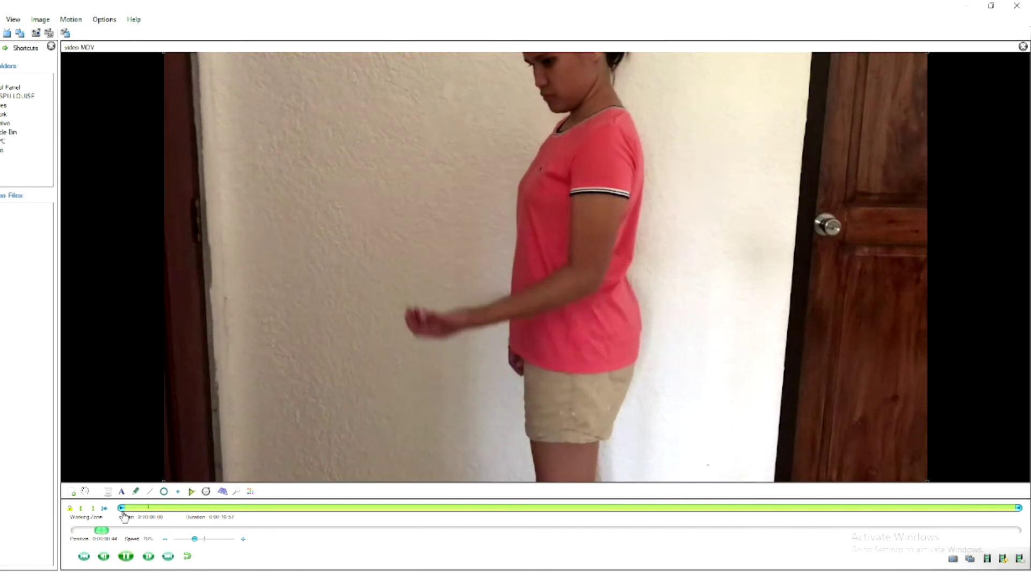
key(ctrl+Down)
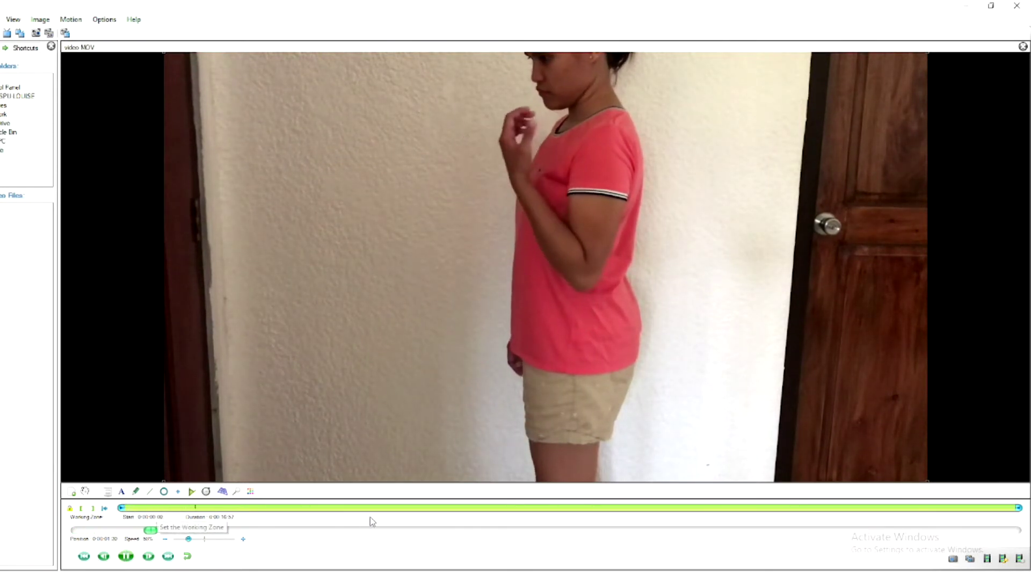
key(ctrl+Down)
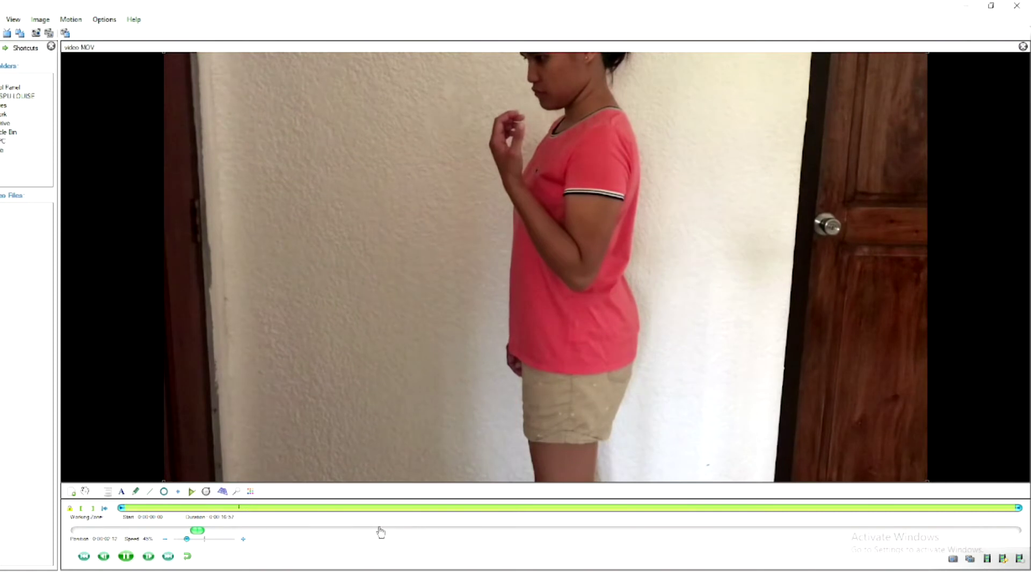
click(132, 555)
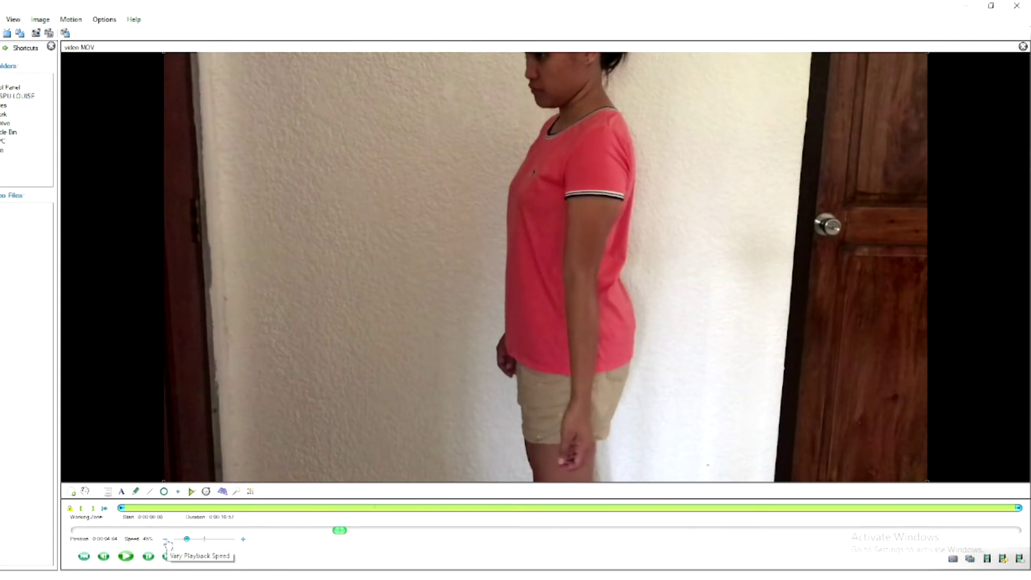
mouse_move(187, 539)
mouse_down()
mouse_move(210, 538)
mouse_move(191, 540)
mouse_up()
click(127, 558)
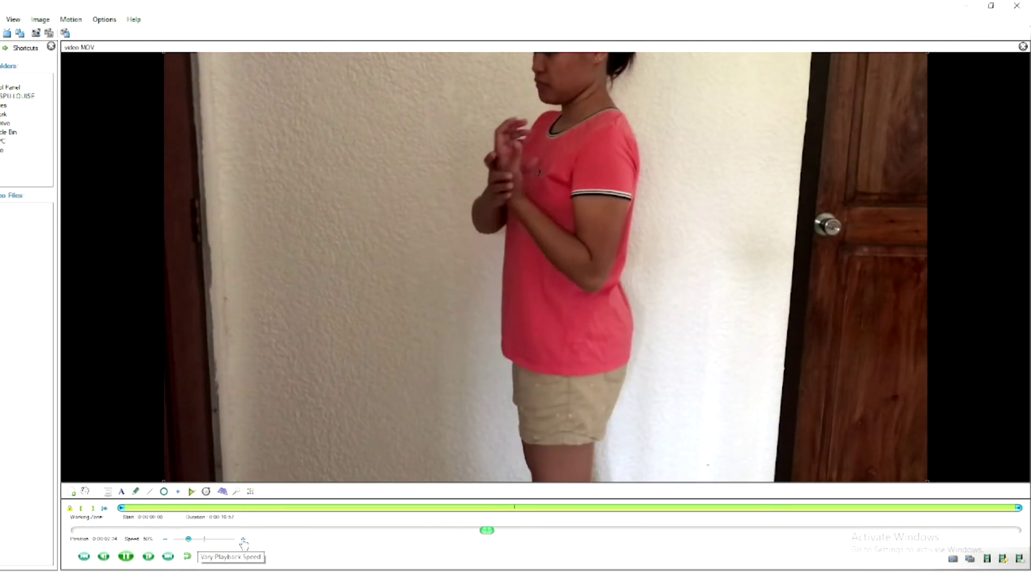
Slow the playback speed well below 50% and reset the paused clip to its first frame.
click(243, 541)
click(165, 539)
drag(191, 539, 178, 541)
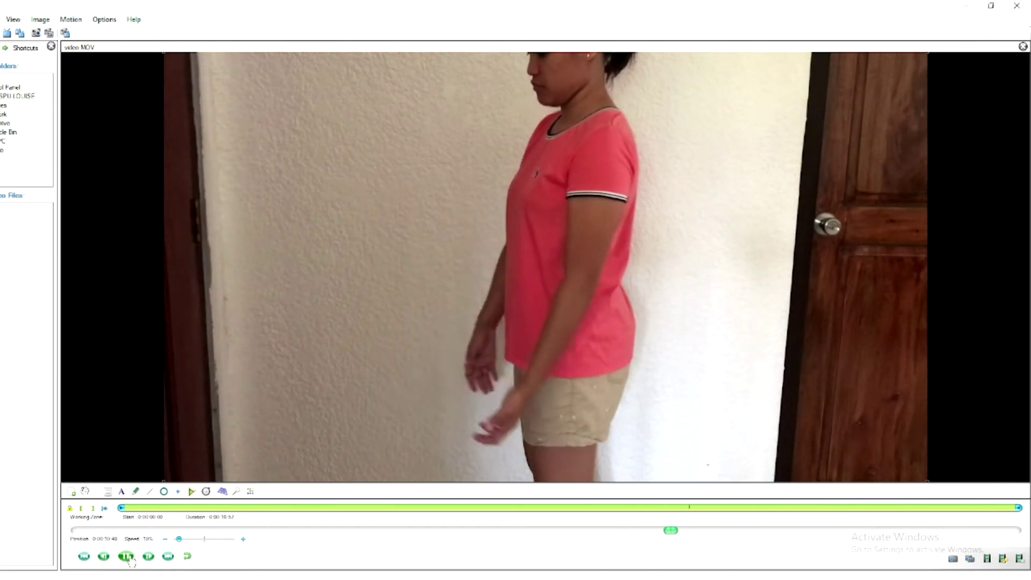
click(130, 556)
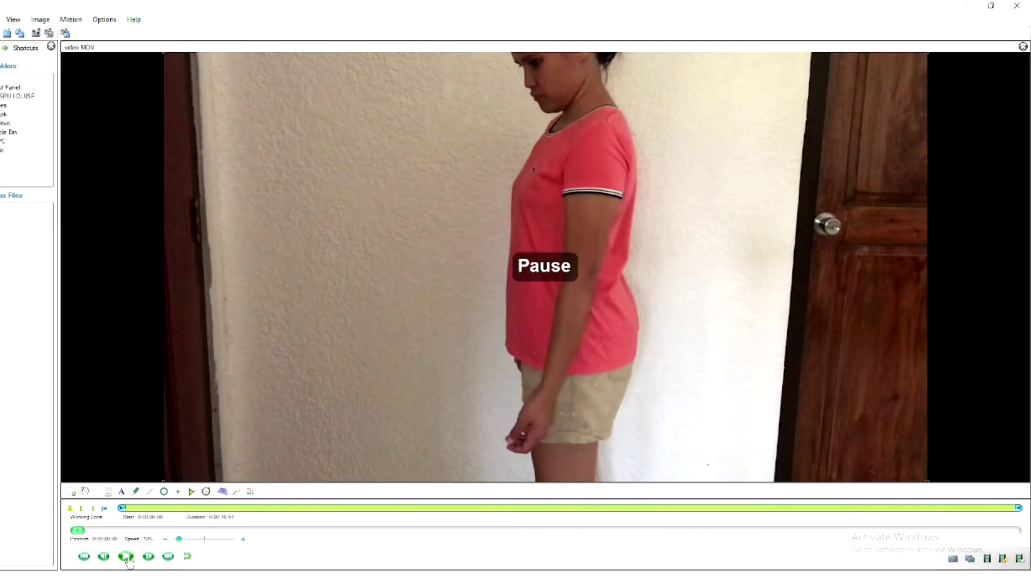
click(85, 530)
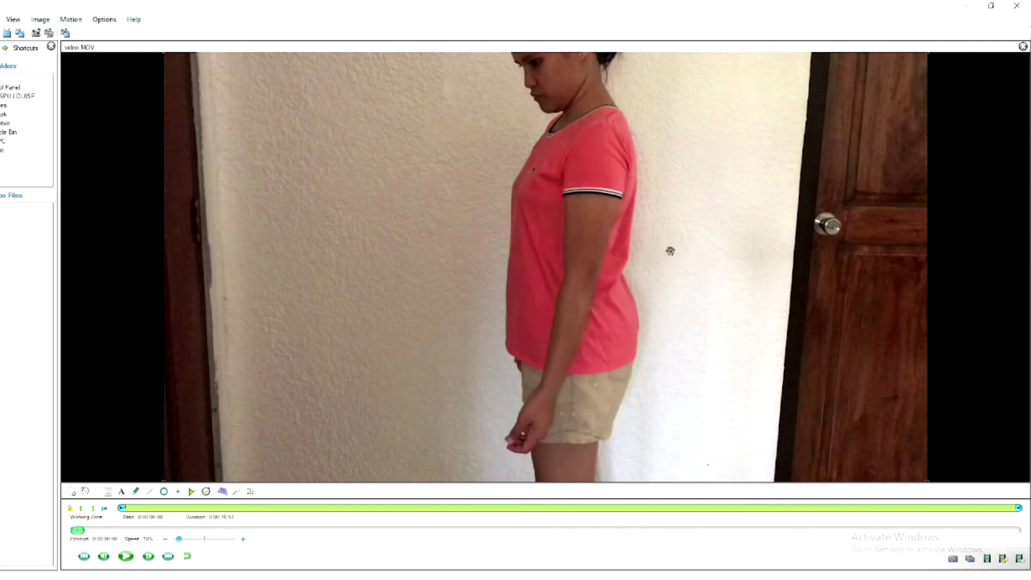
Play the clip until the elbow is fully flexed and set that frame as the last frame of the working zone.
click(125, 557)
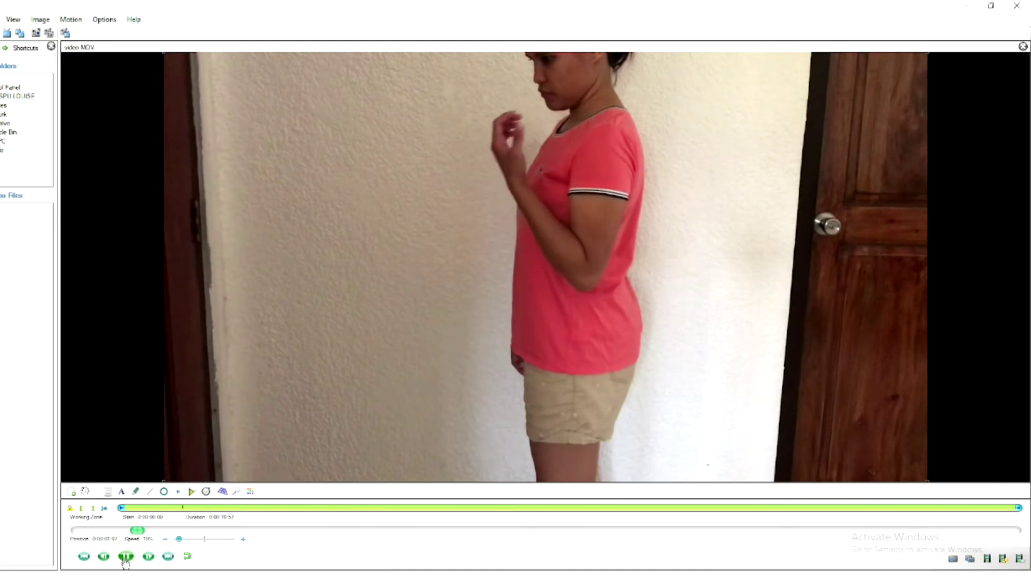
click(125, 559)
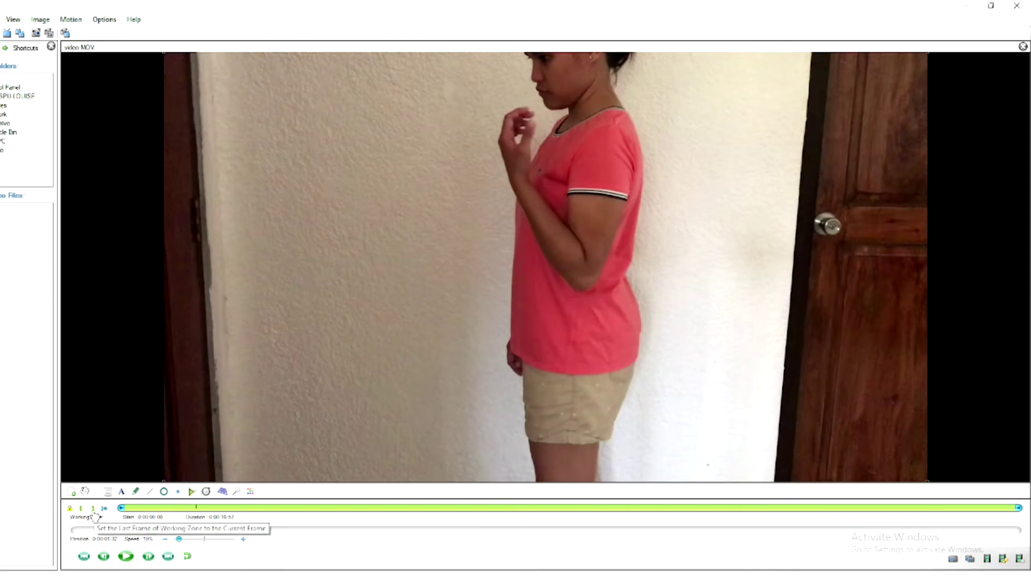
click(93, 511)
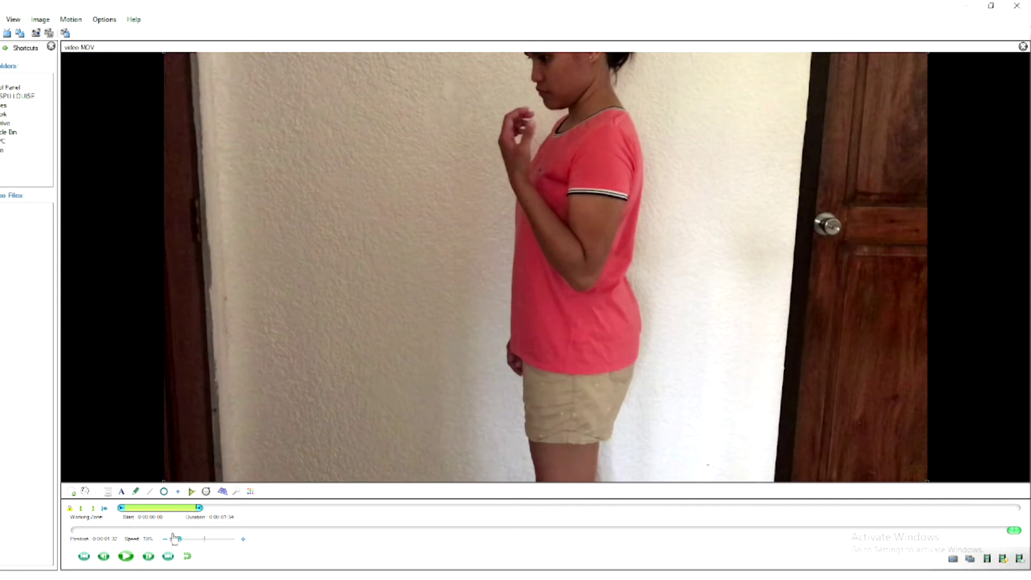
Play through part of the shortened working zone and return to its first frame.
click(124, 559)
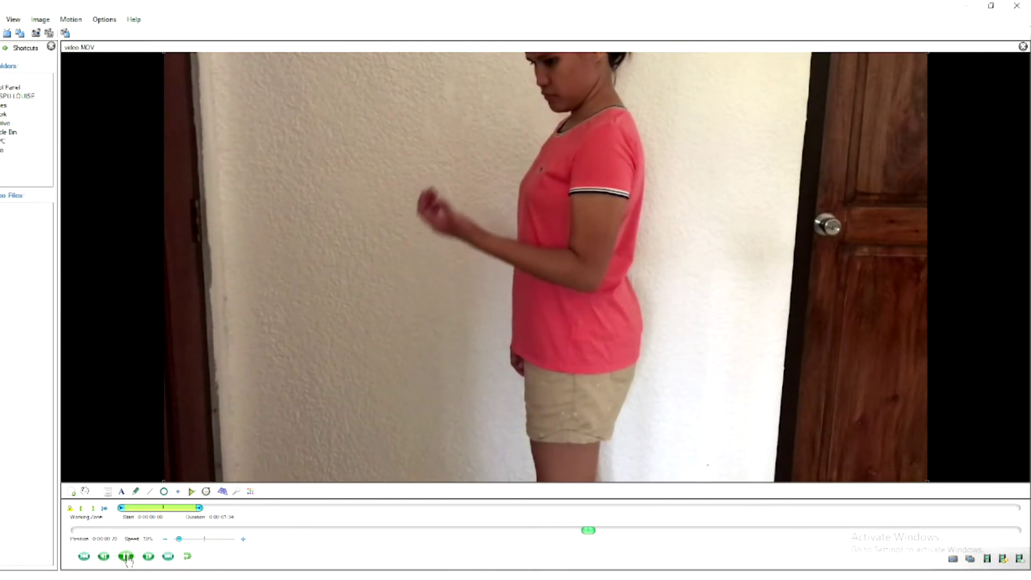
click(127, 556)
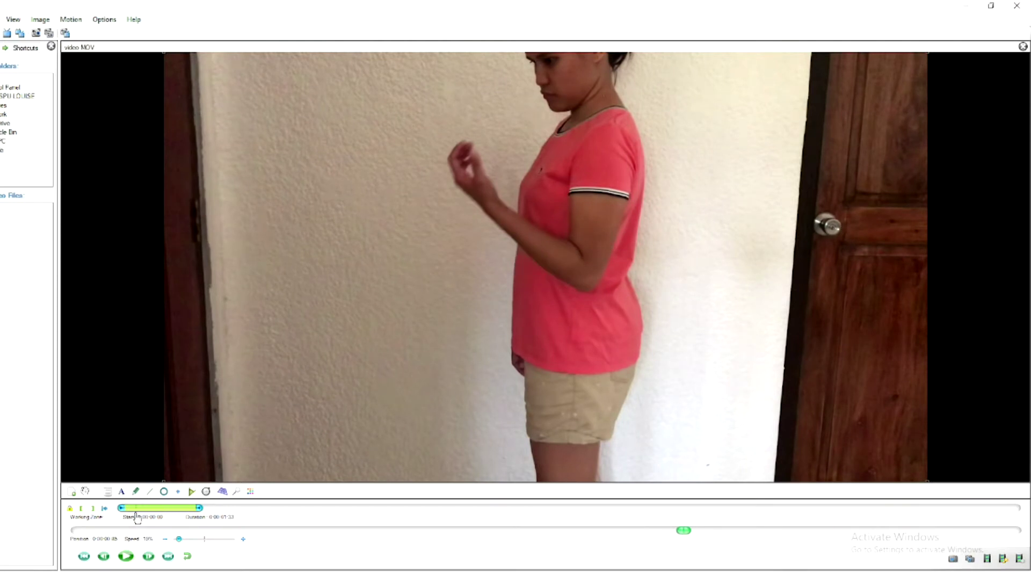
key(Home)
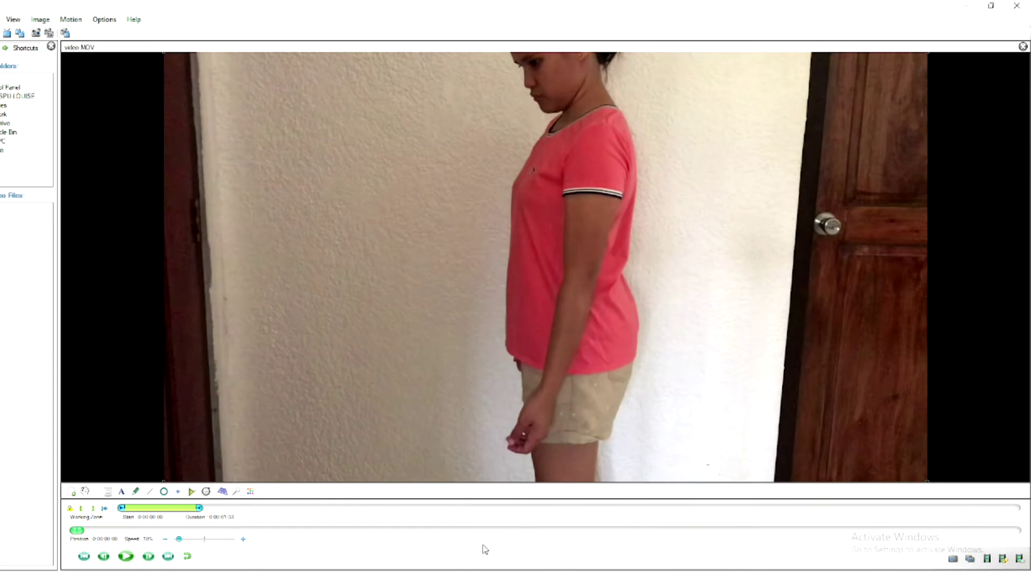
Add a key image at the first frame and place the text label "L ELBOW FLEXION" on the wall near the frame's upper edge.
click(122, 493)
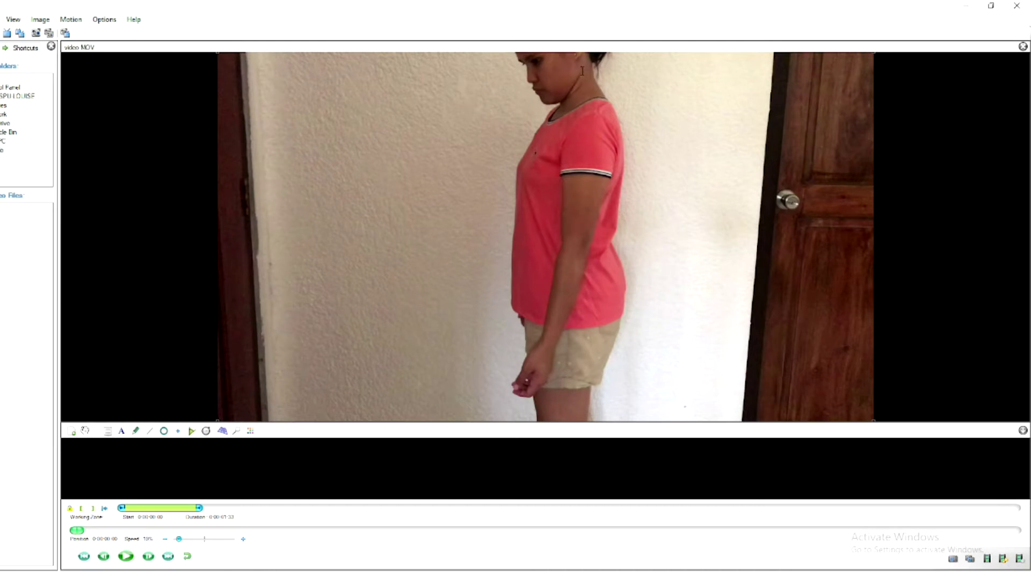
click(72, 432)
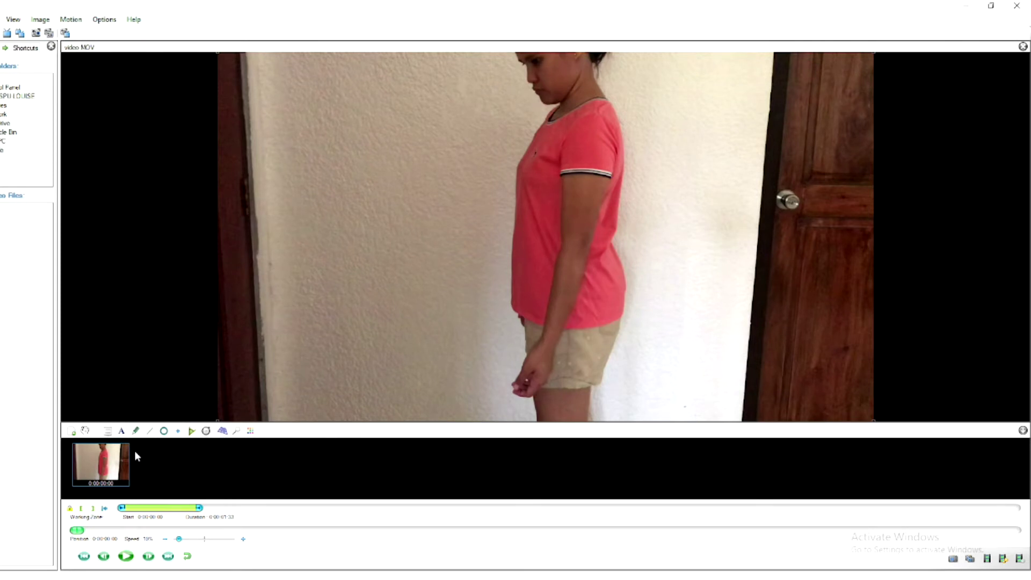
click(122, 432)
click(303, 66)
text(L ELBO)
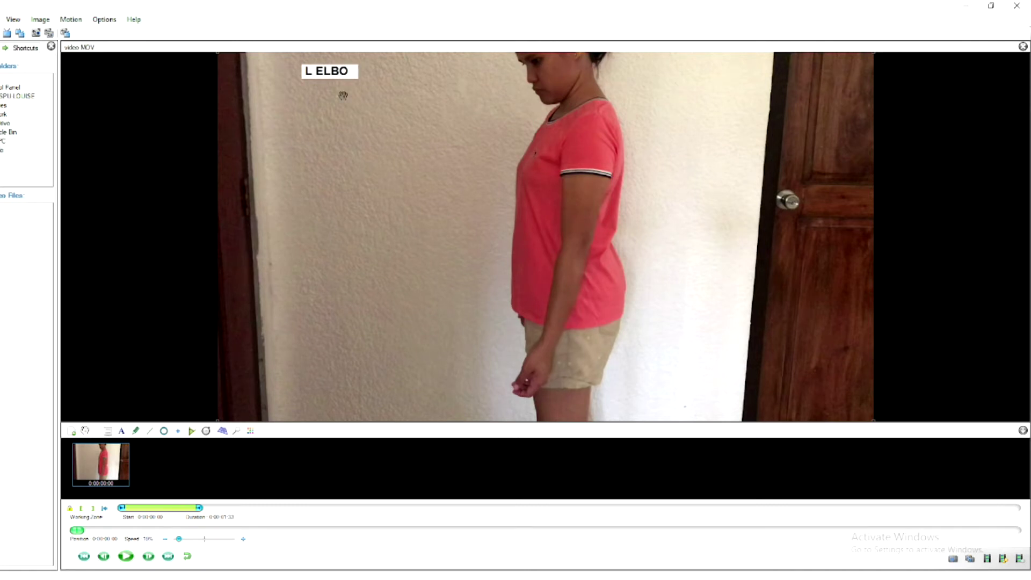
text(W FL)
text(ESIO)
key(BackSpace)
key(BackSpace)
key(BackSpace)
text(XIO)
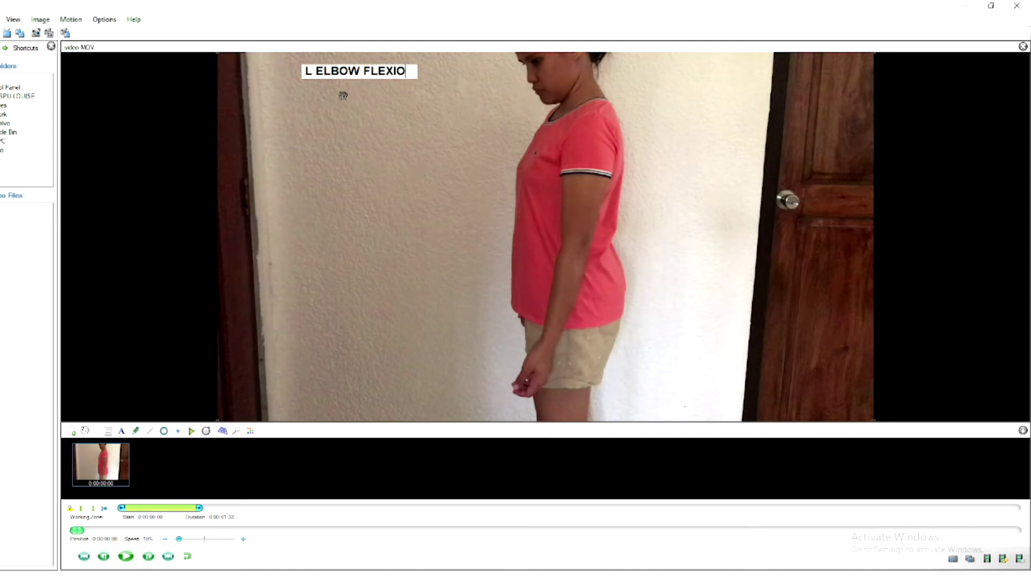
text(N)
click(406, 123)
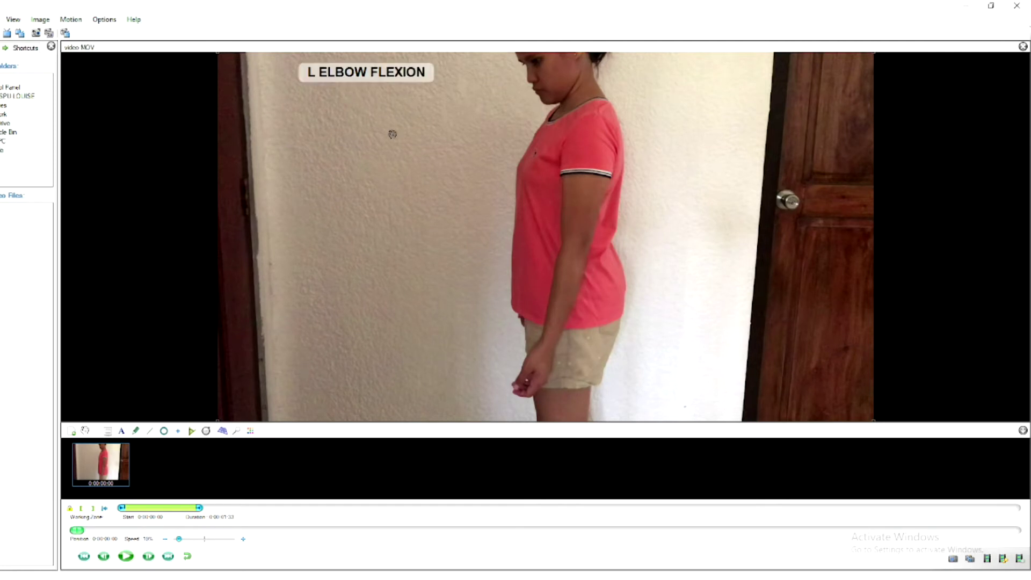
mouse_move(371, 79)
mouse_down()
mouse_move(414, 72)
mouse_move(372, 78)
mouse_up()
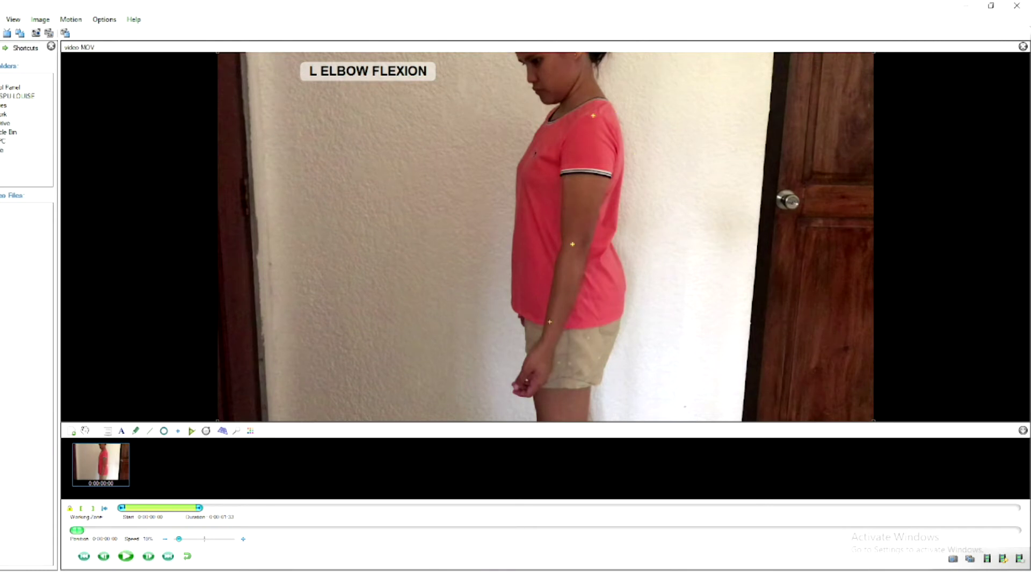
Fine-tune the wrist marker and place an angle with its vertex at the elbow and its arms ending at the shoulder and wrist markers.
drag(540, 353, 542, 348)
click(191, 431)
click(572, 244)
mouse_move(589, 242)
mouse_down()
mouse_move(608, 222)
mouse_move(613, 161)
mouse_move(593, 115)
mouse_up()
drag(573, 227, 540, 351)
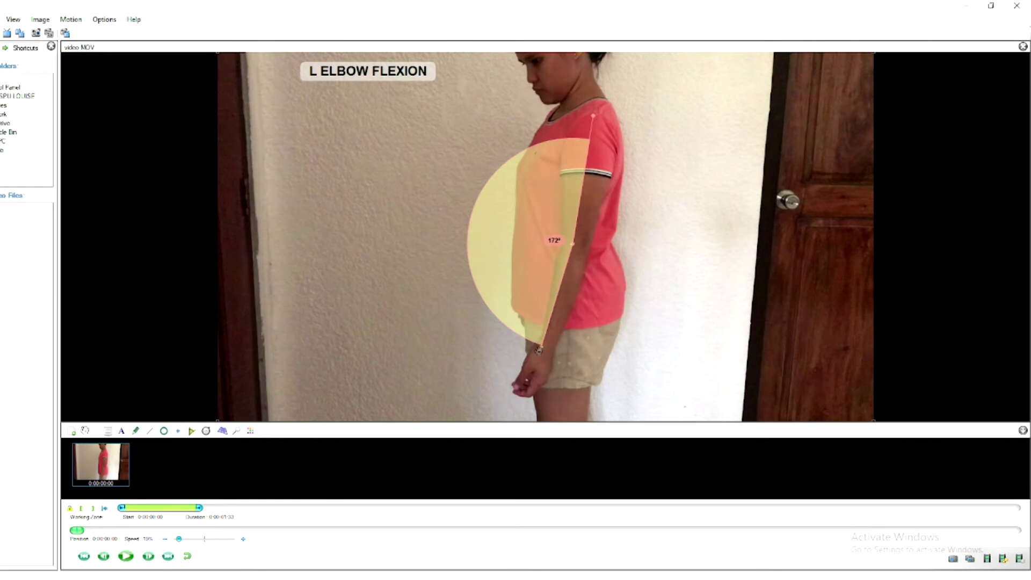
drag(538, 350, 541, 347)
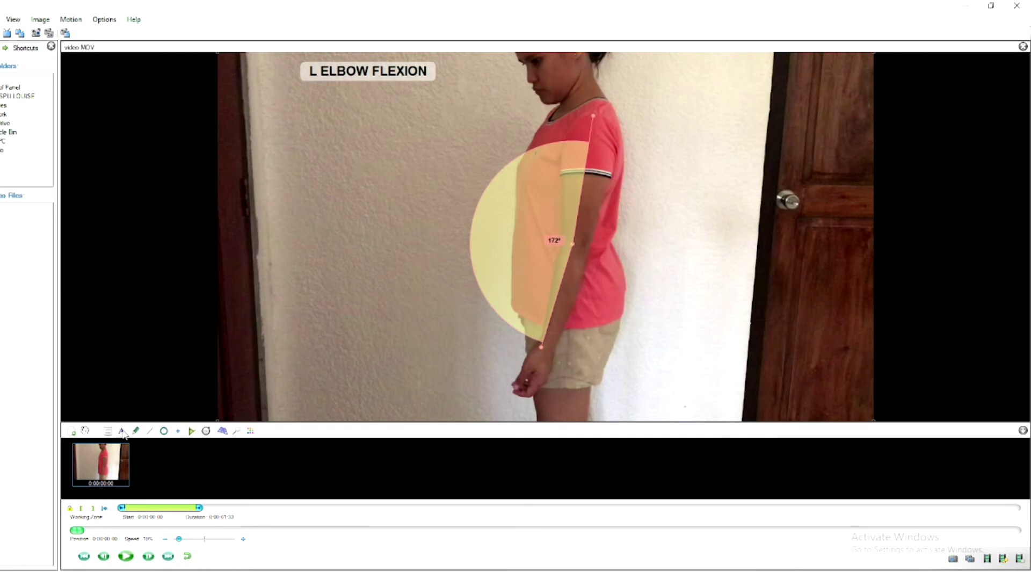
Add the text label "180-172= 8DEG" and position it on the wall beside the elbow angle.
click(265, 148)
text(180-)
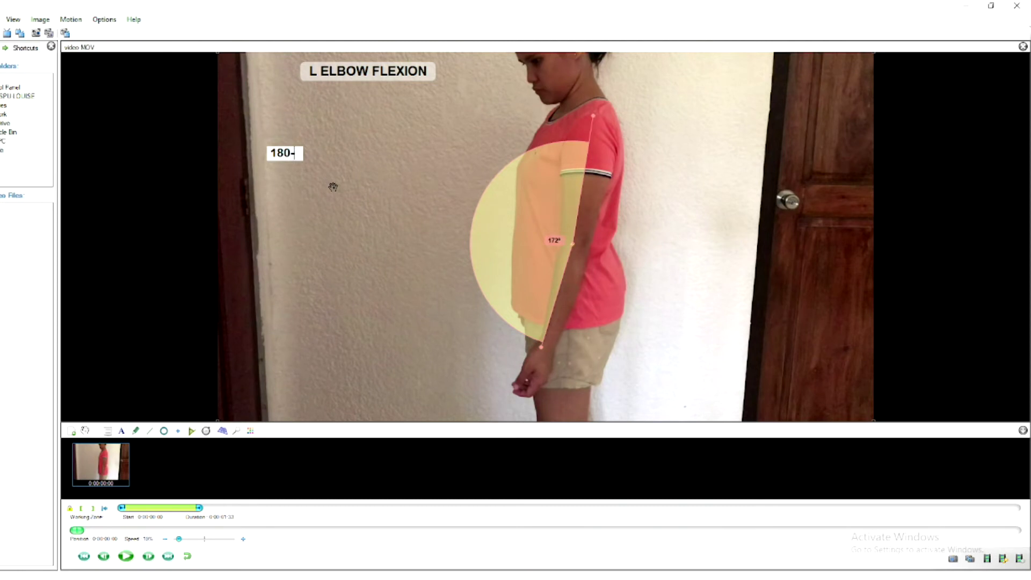
text(172=)
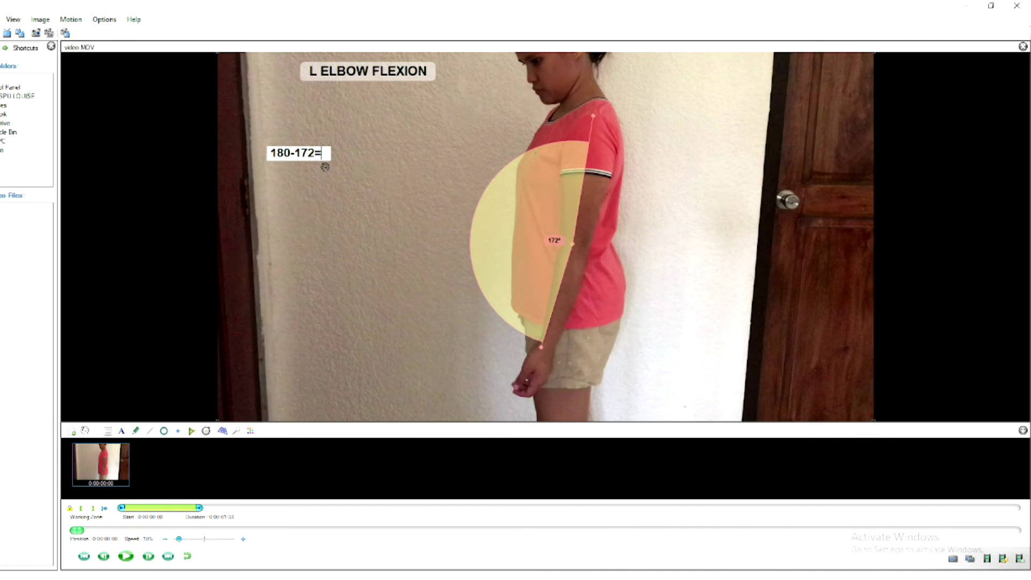
click(296, 158)
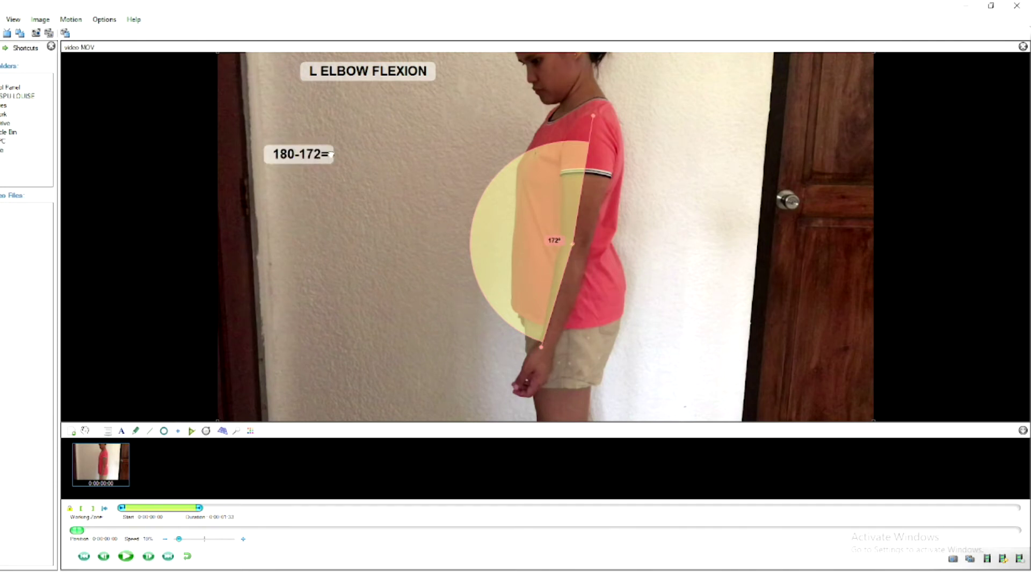
double_click(299, 156)
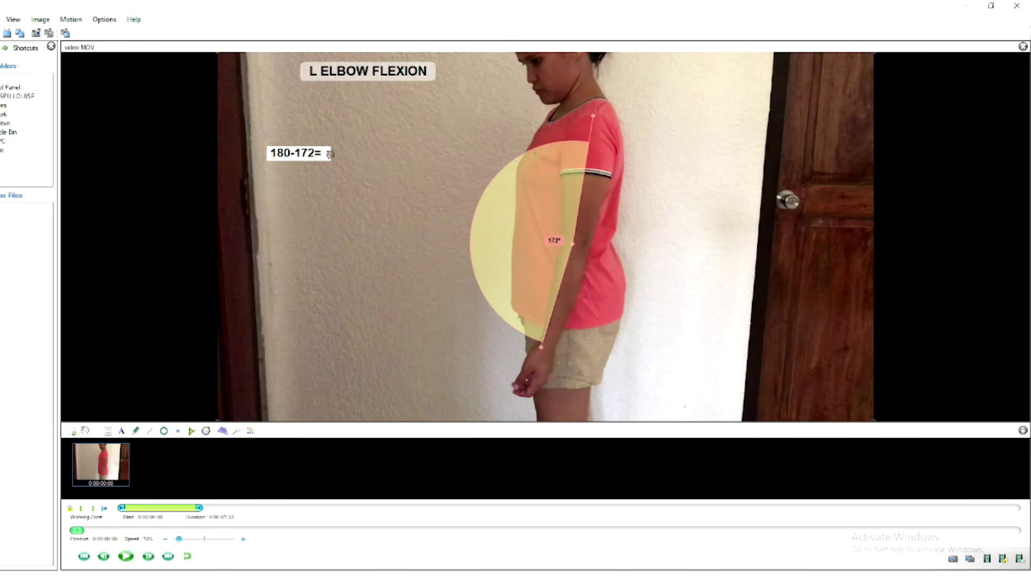
text(8DEG)
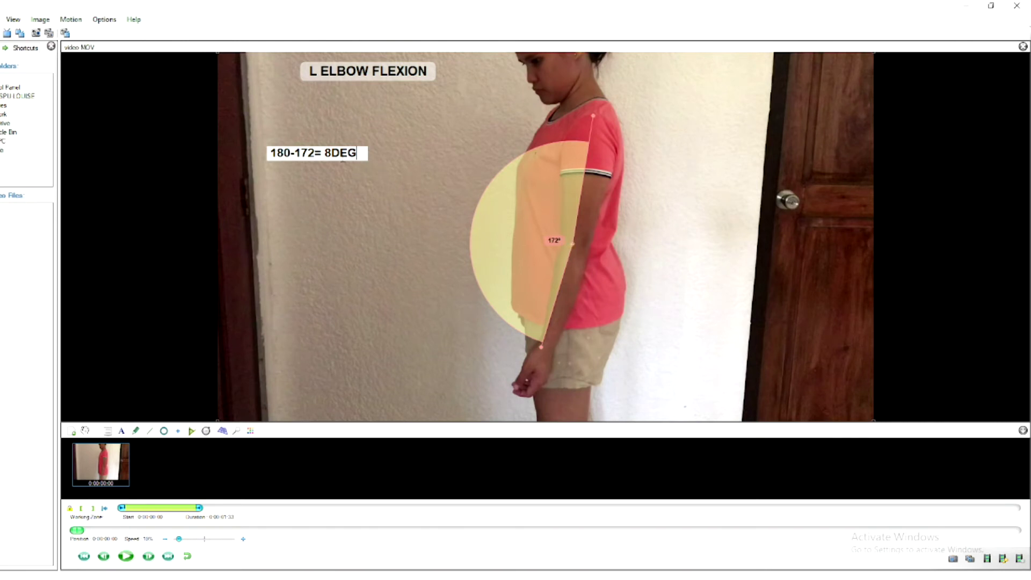
double_click(340, 153)
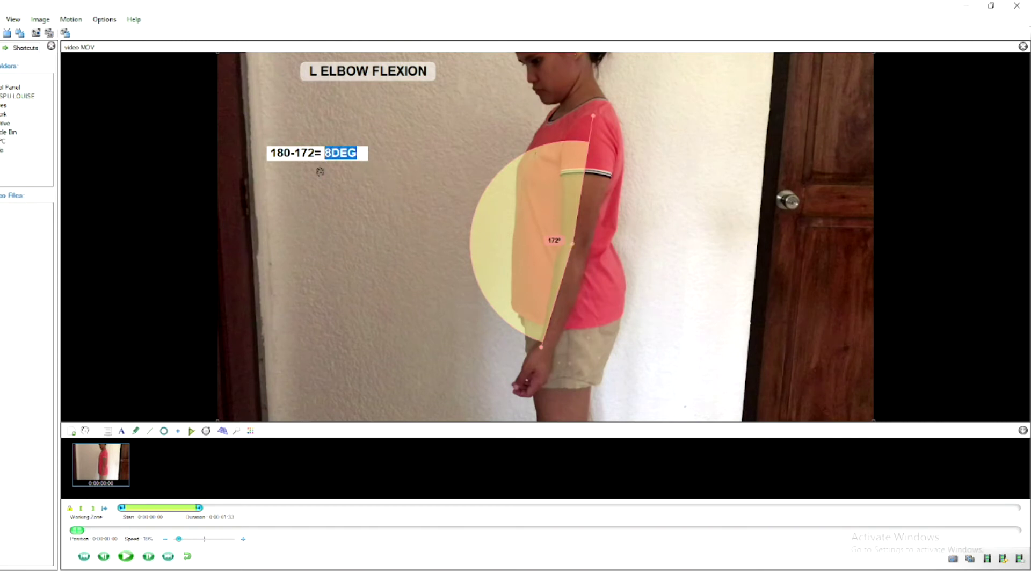
click(321, 170)
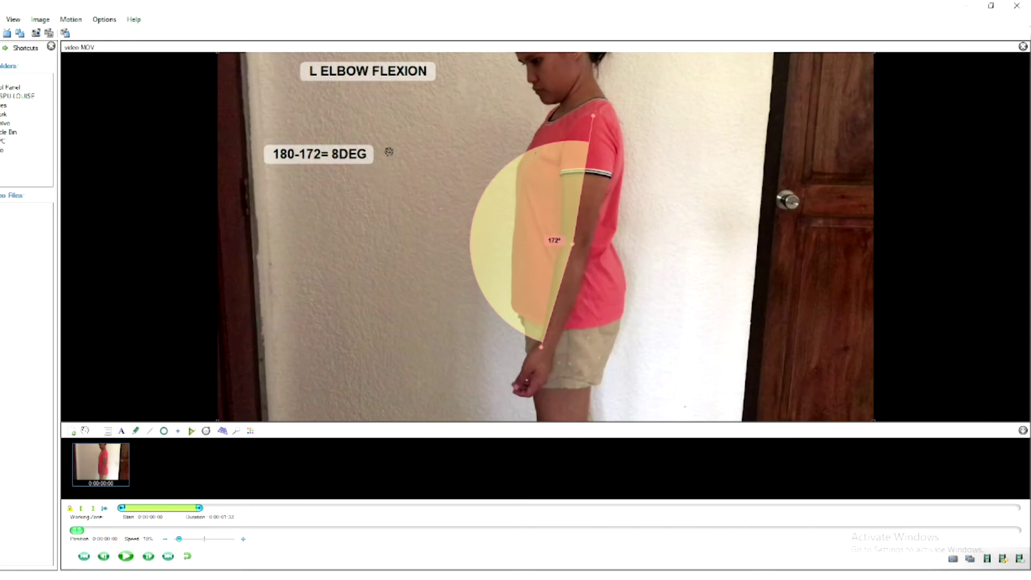
drag(325, 166, 406, 241)
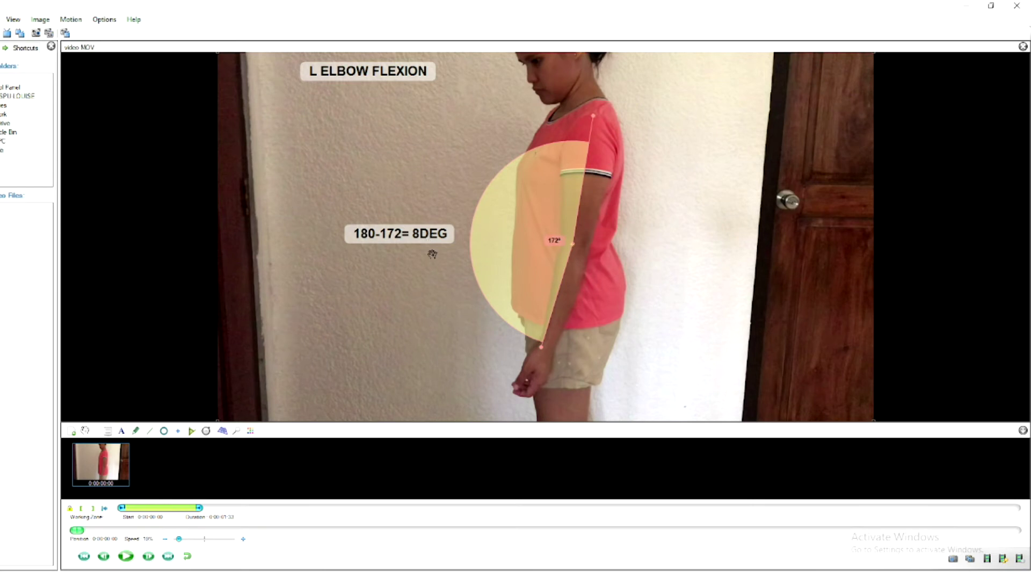
Play to the flexed-elbow frame at 0:00:01:29, add a key image, and place the label "L ELBOW FLEXION" on the wall near its upper edge.
click(125, 558)
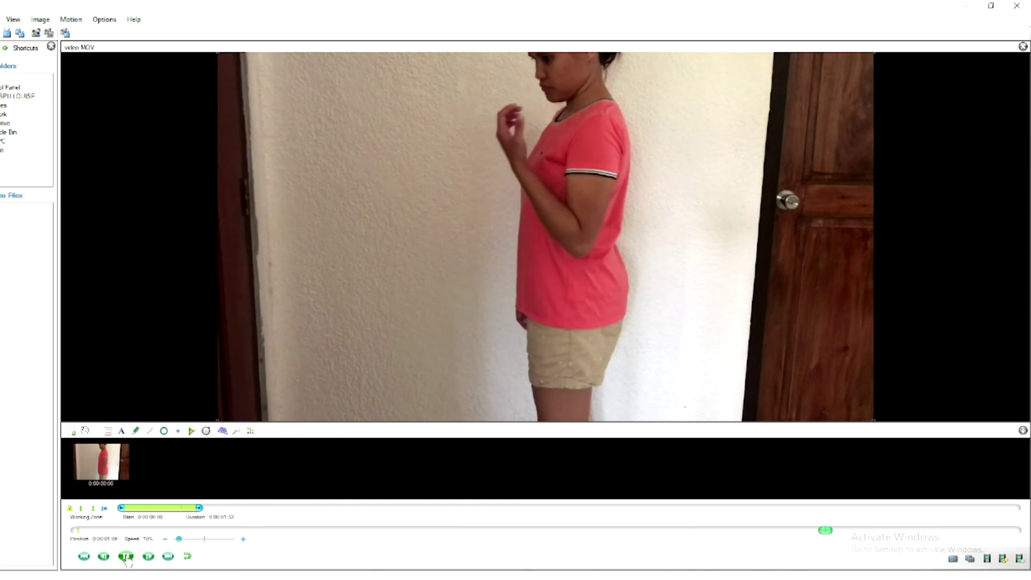
click(124, 557)
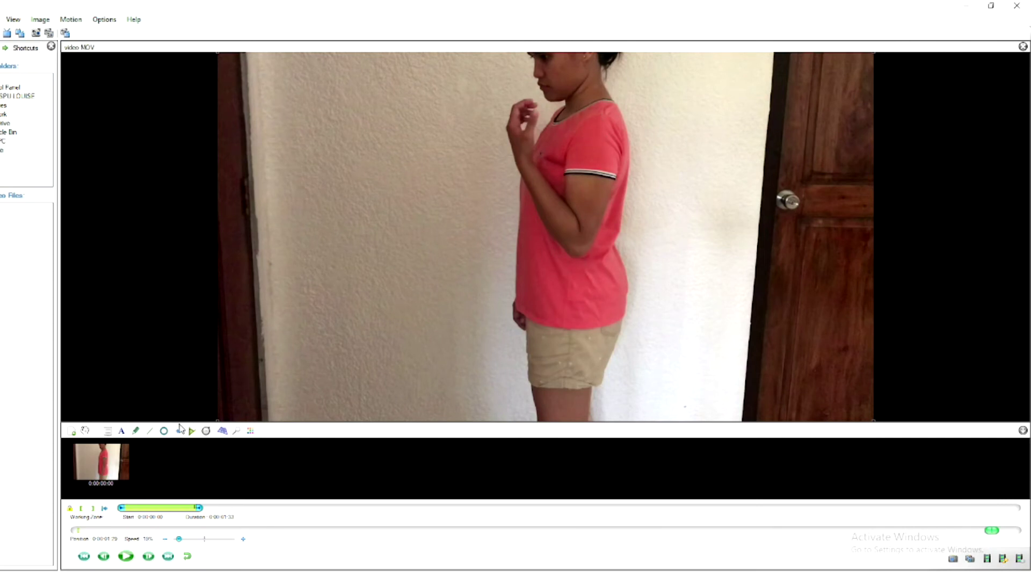
click(348, 89)
text(L)
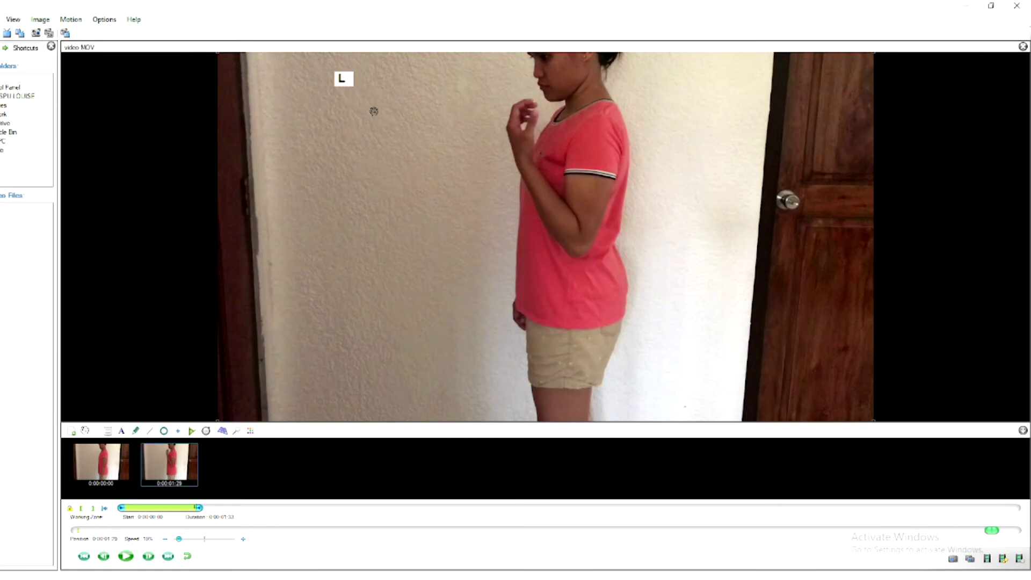
text( ELBOW FLEXION)
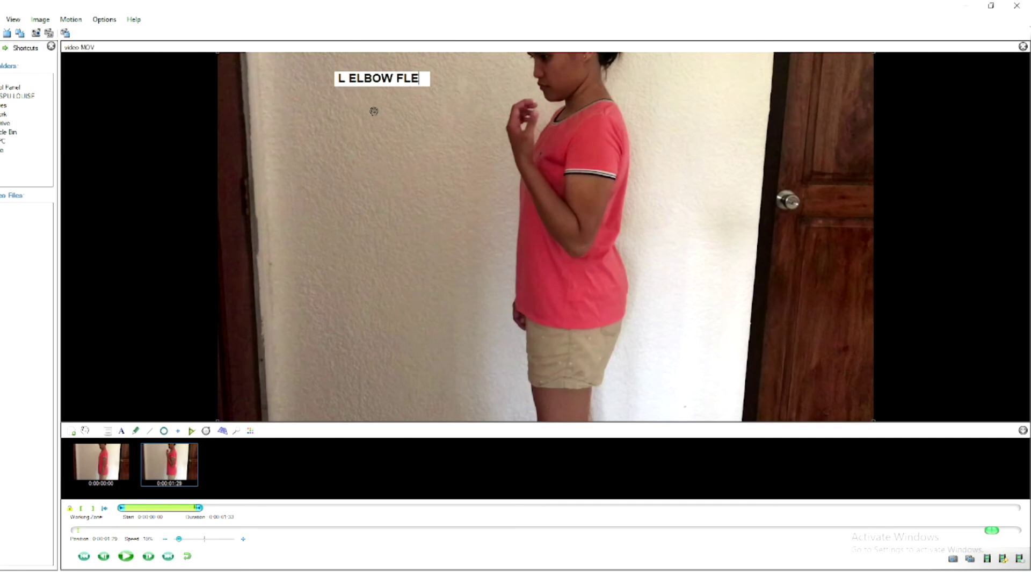
click(374, 112)
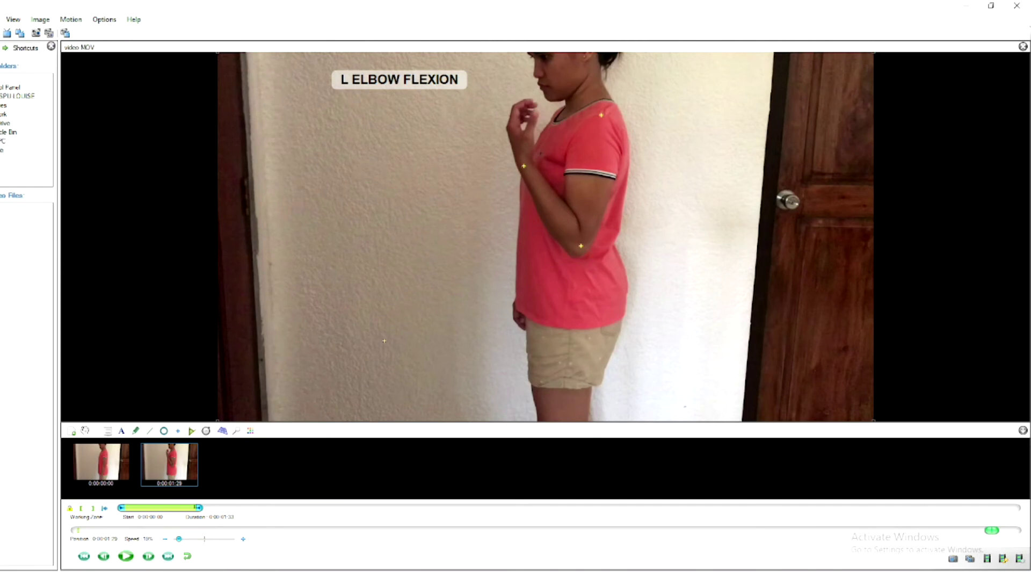
Place an angle over the flexed arm with its vertex at the elbow marker and its arms ending at the shoulder and wrist markers.
click(191, 432)
click(581, 246)
drag(600, 245, 600, 123)
drag(581, 226, 524, 166)
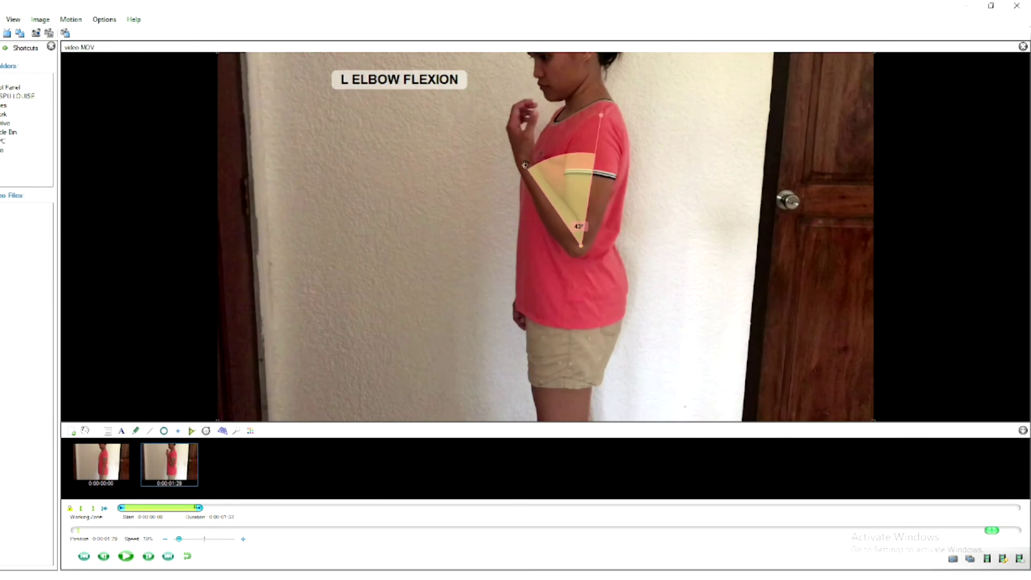
drag(525, 166, 523, 167)
Play through part of the working zone and return to the flexed-elbow key image at 0:00:01:29.
click(125, 556)
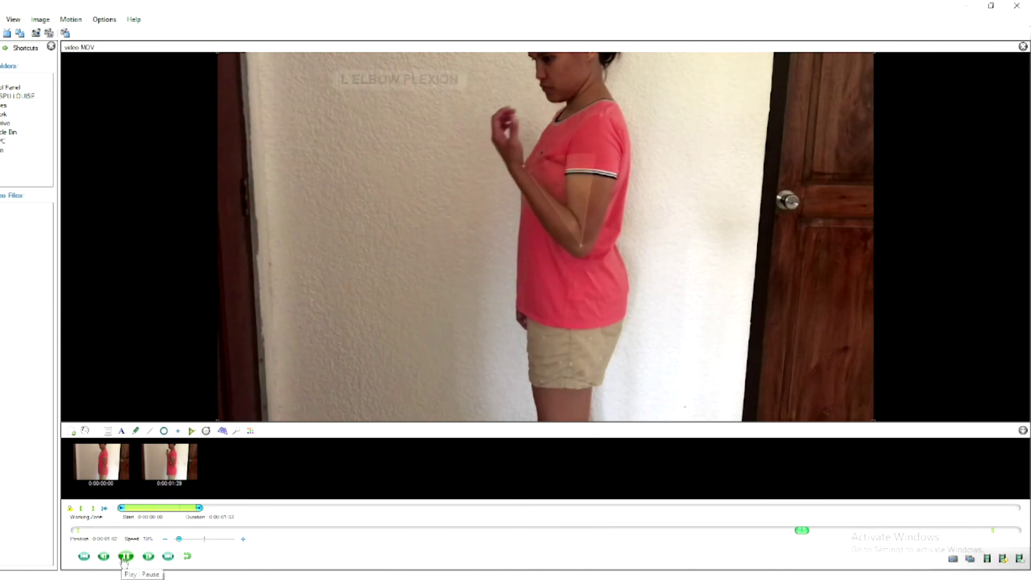
click(126, 557)
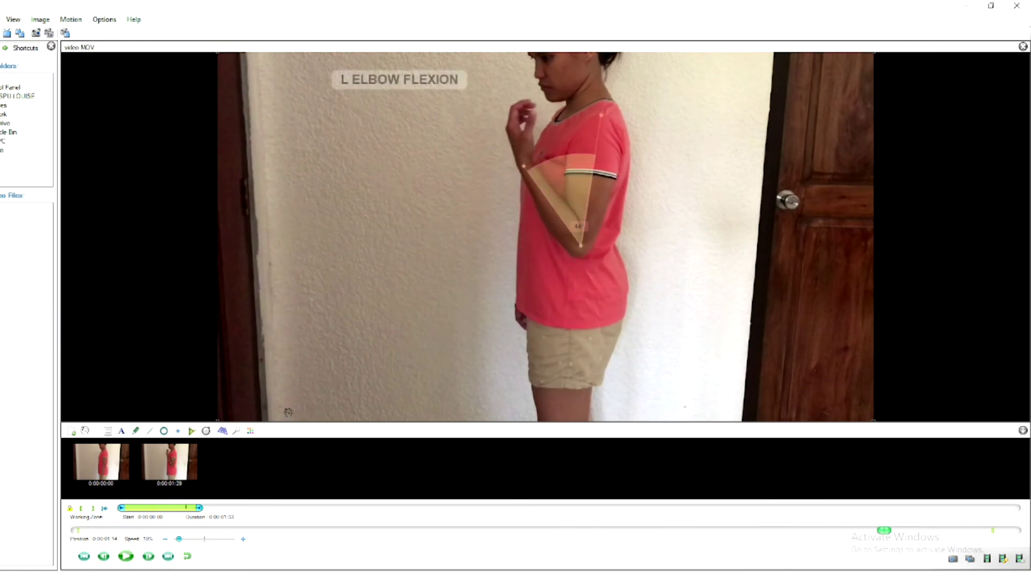
mouse_move(146, 476)
click(193, 473)
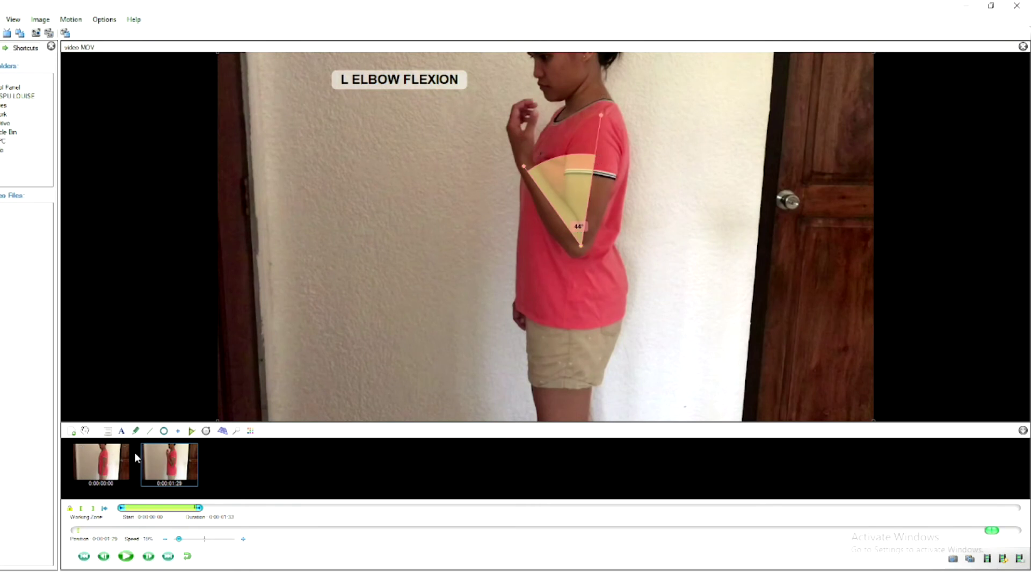
Add the text label "180-44= 136 DEG" and position it on the wall beside the flexed elbow angle.
click(306, 147)
text(180)
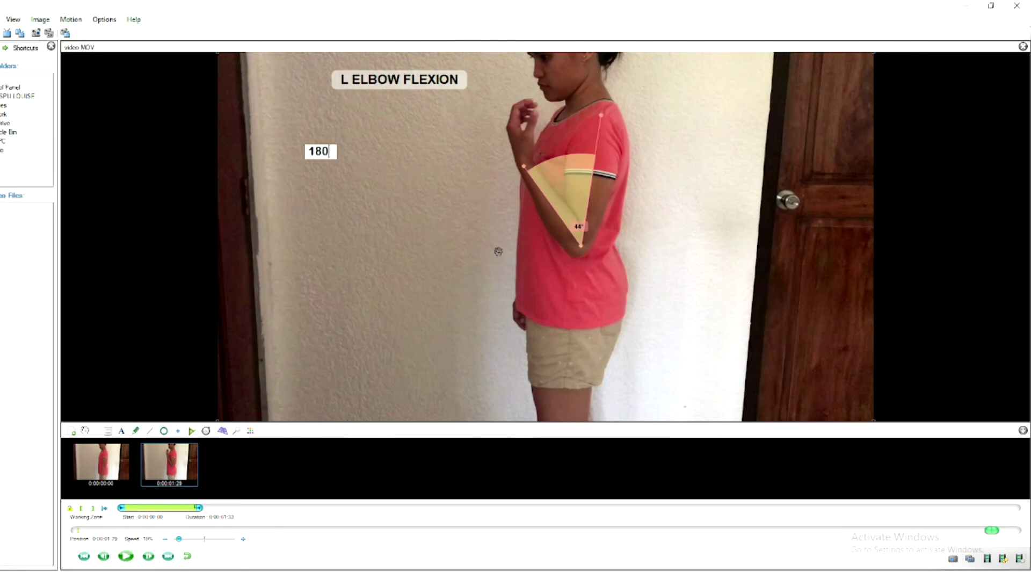
text(-44=)
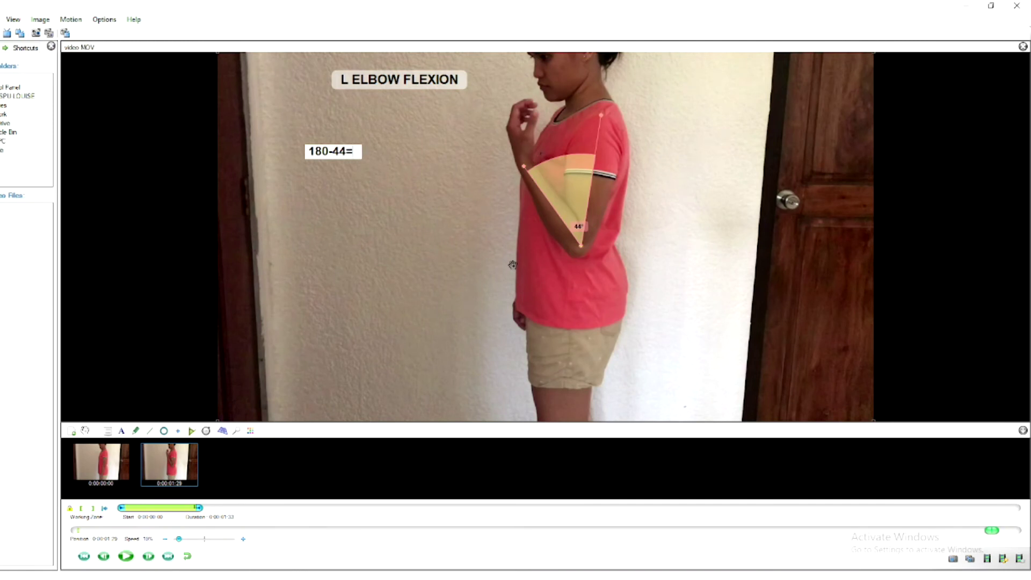
text( 136 DEG)
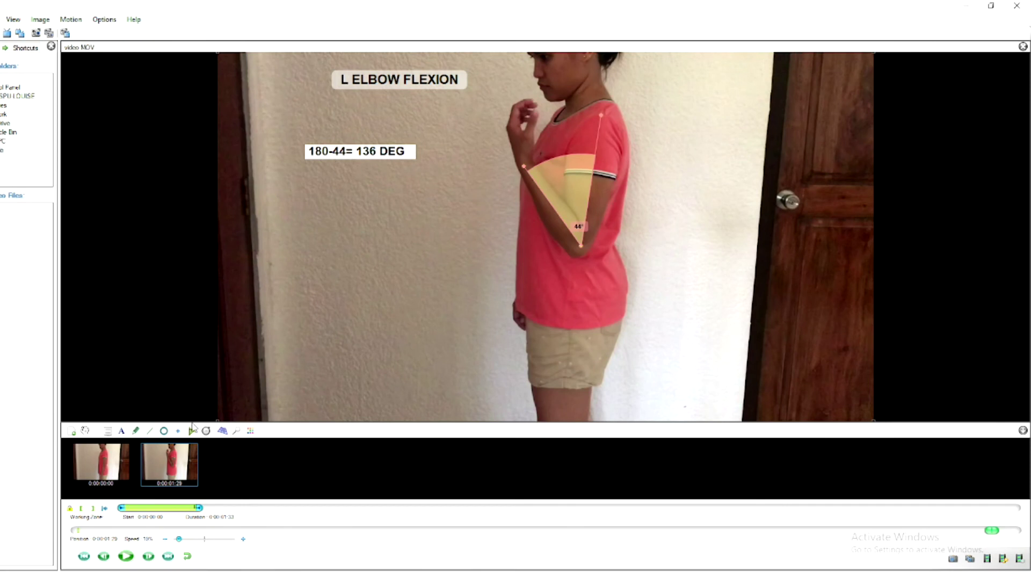
click(85, 431)
drag(356, 161, 429, 208)
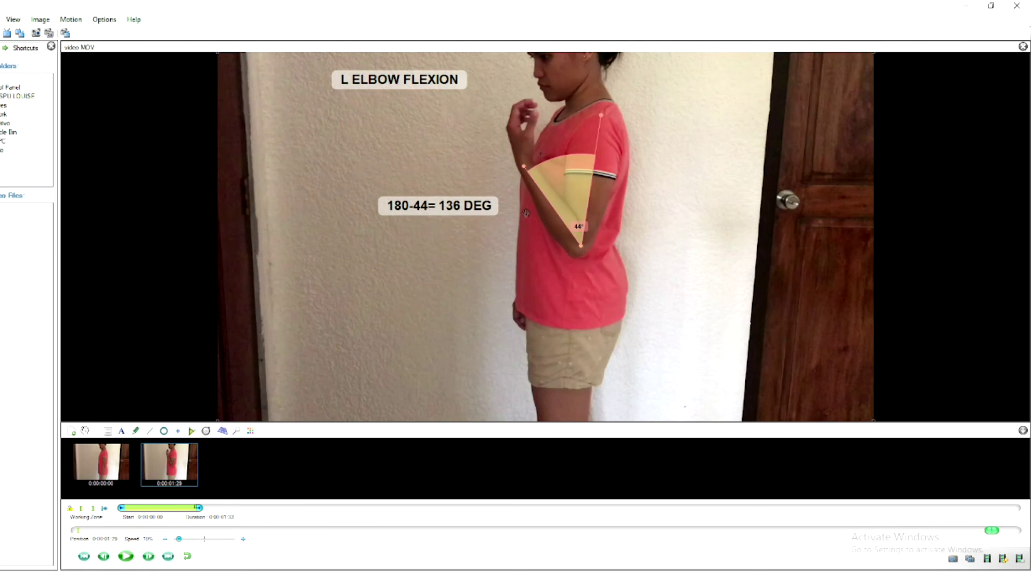
Compare the two key images and save the first one as a JPEG named "START L ELBOW FLEXION ROM" in the sample folder.
click(111, 473)
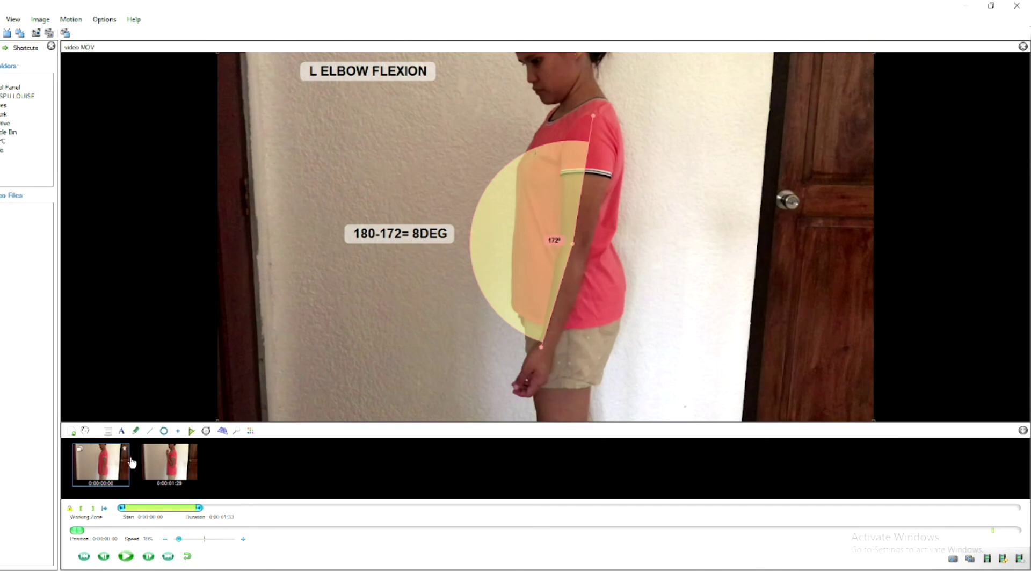
click(174, 471)
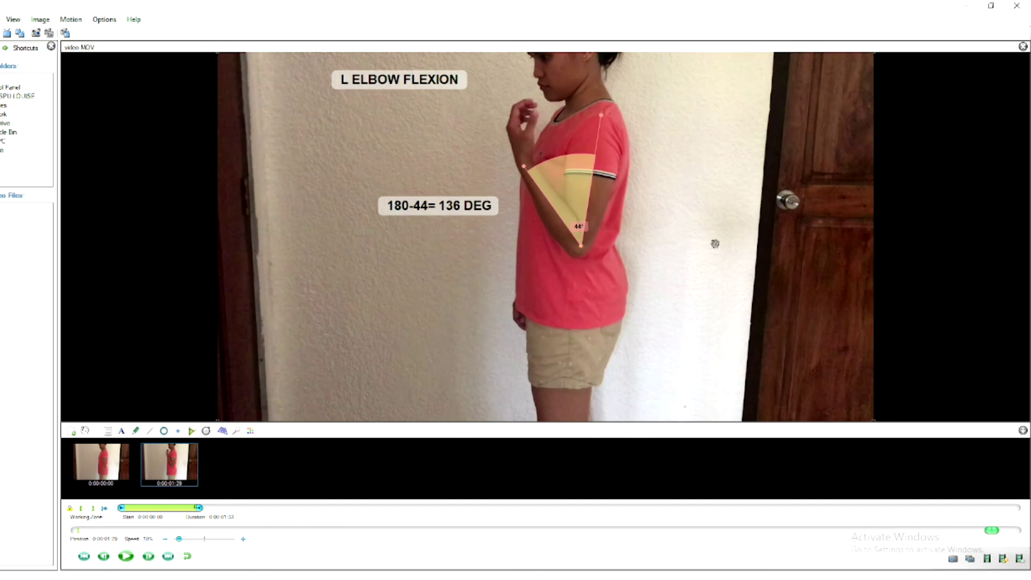
click(110, 472)
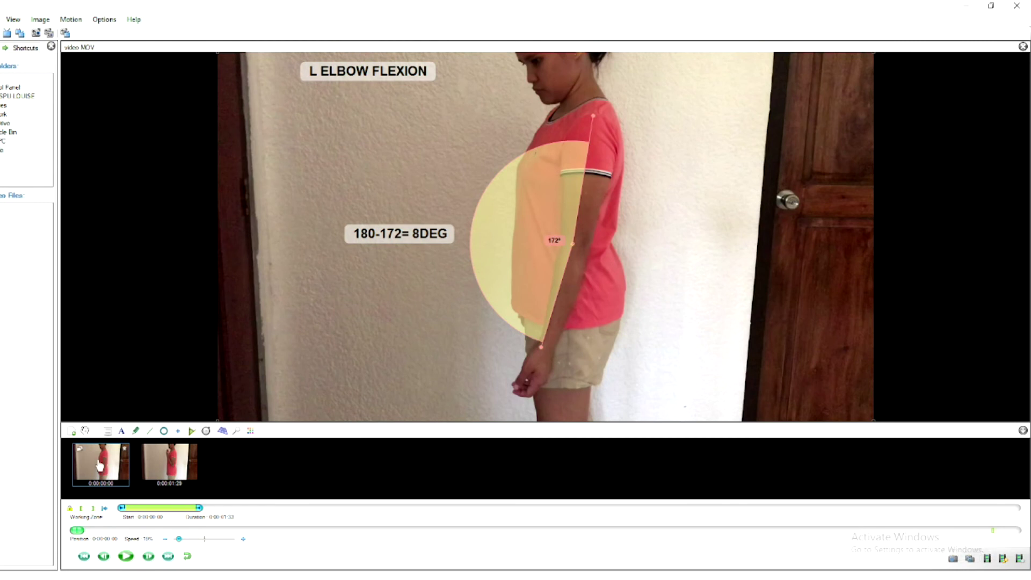
click(952, 559)
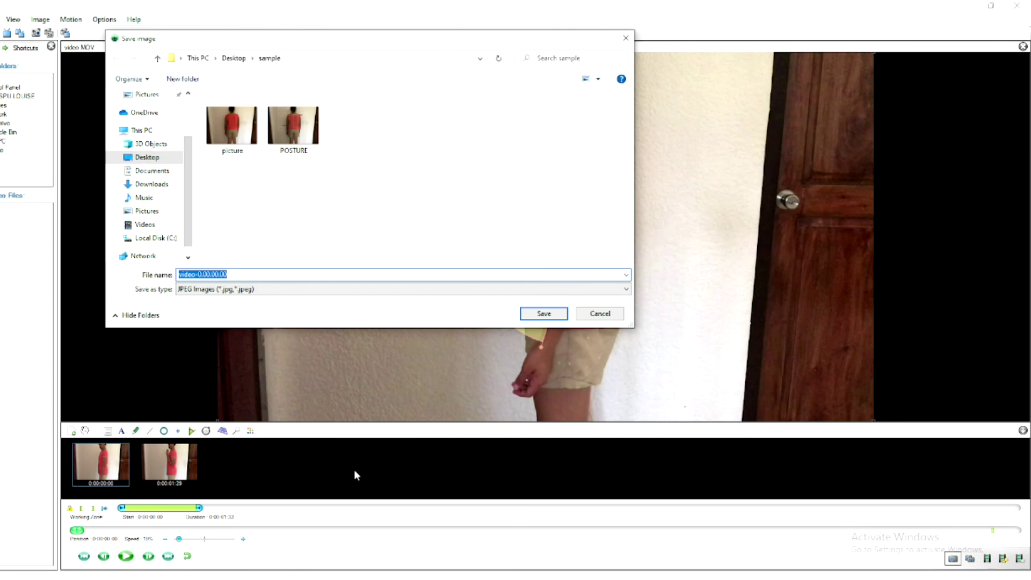
text(ST)
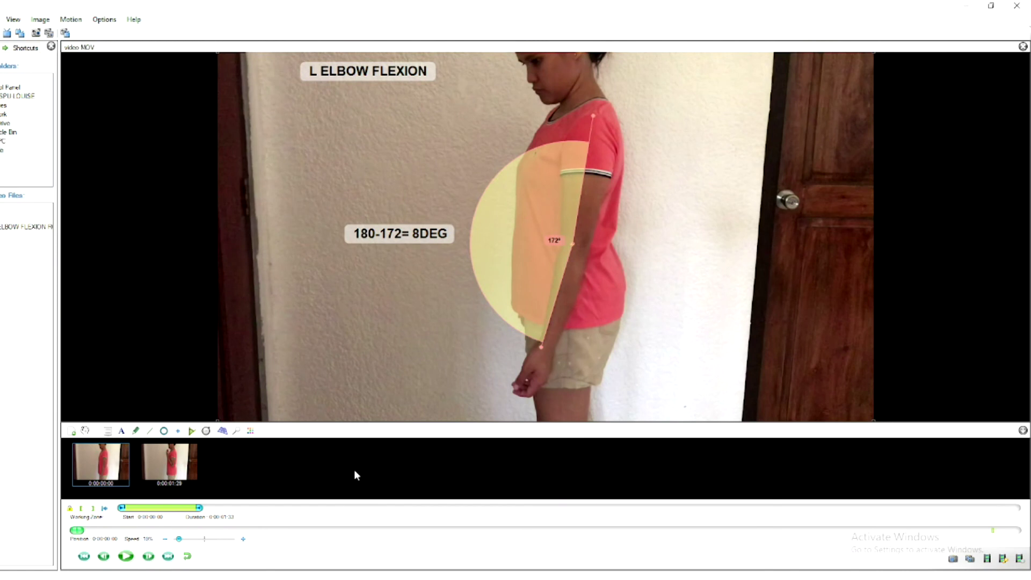
Save the flexed-elbow key image as a JPEG named "END L ELBOW FLEXION ROM" in the sample folder.
click(170, 468)
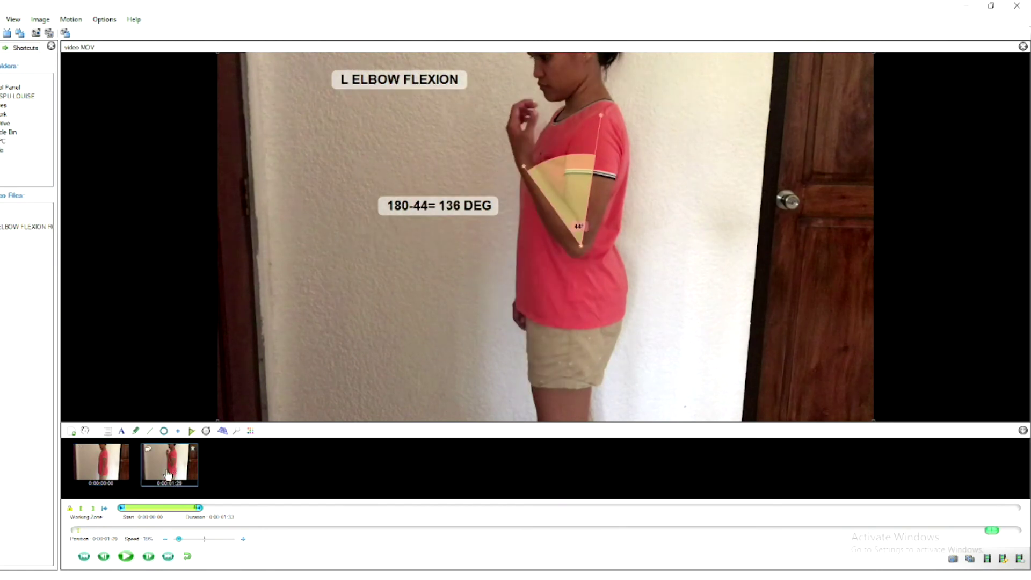
click(954, 561)
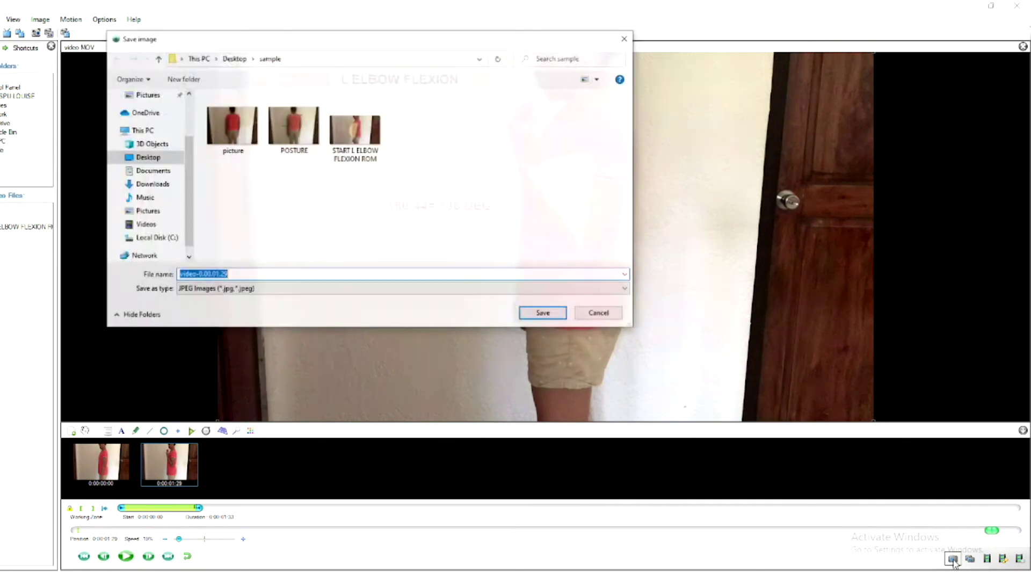
text(F)
text(N ROM)
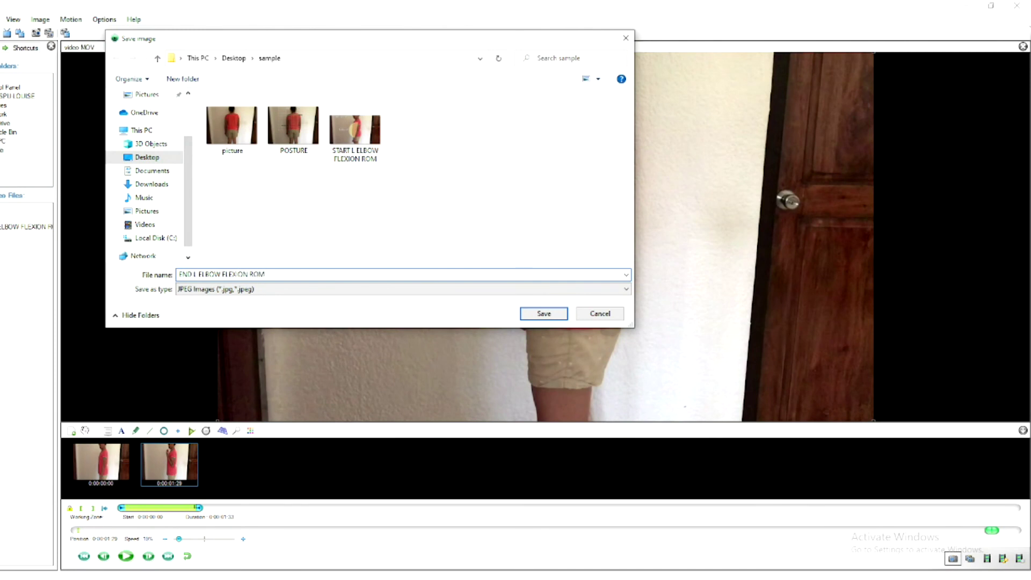
key(Return)
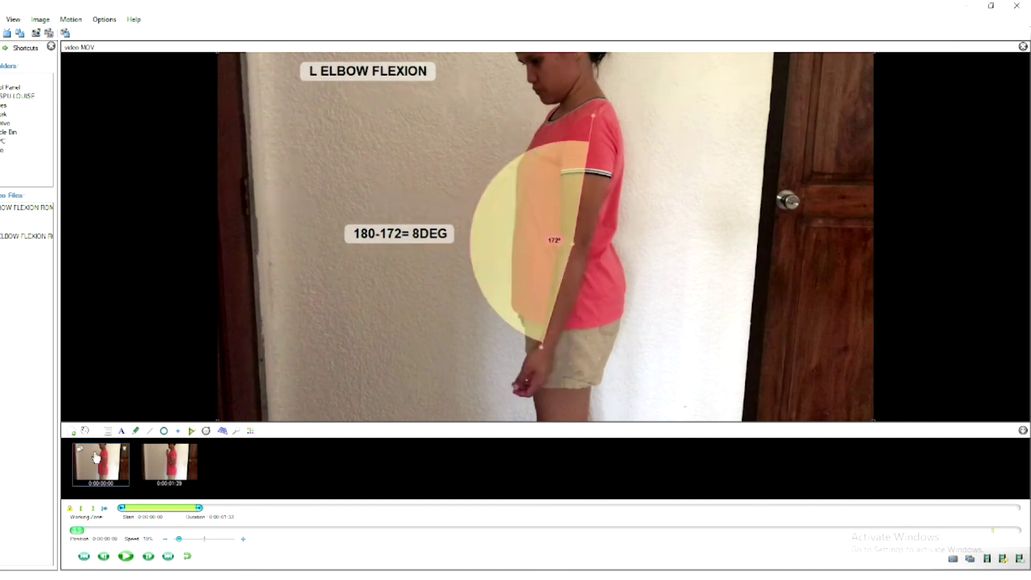
Extend the working zone to the full length of the video and play through part of it.
click(97, 457)
click(156, 475)
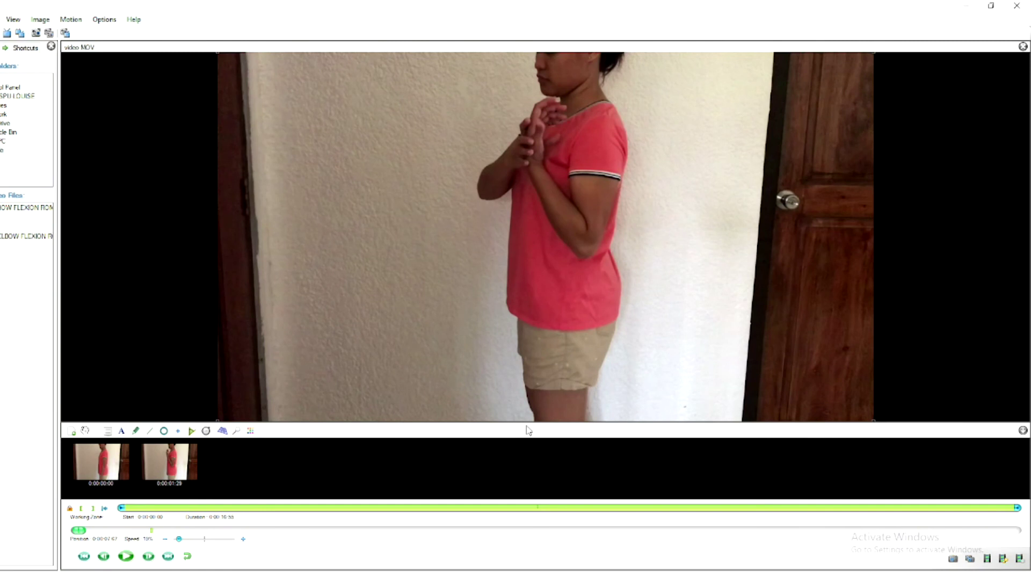
click(126, 556)
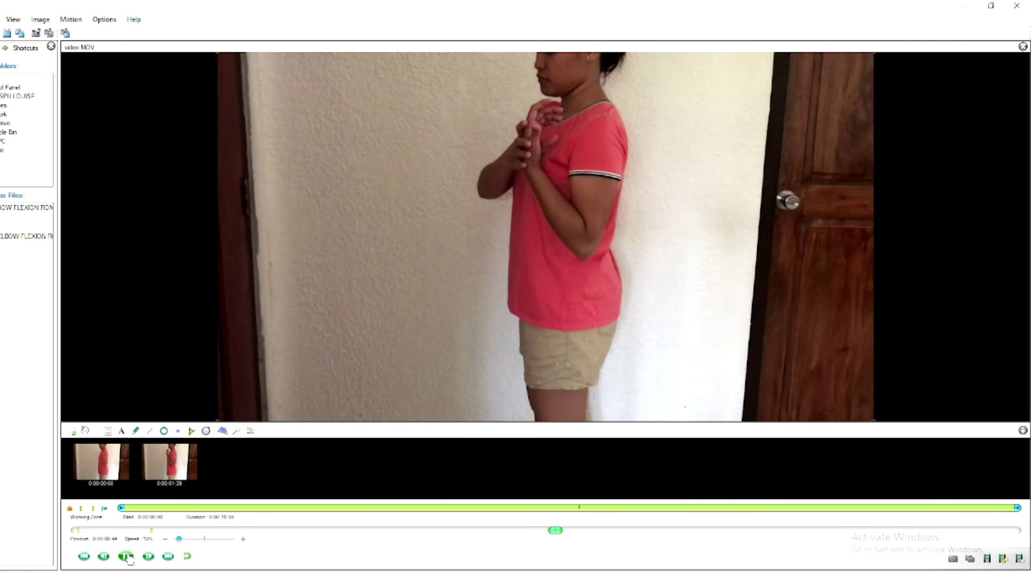
click(126, 556)
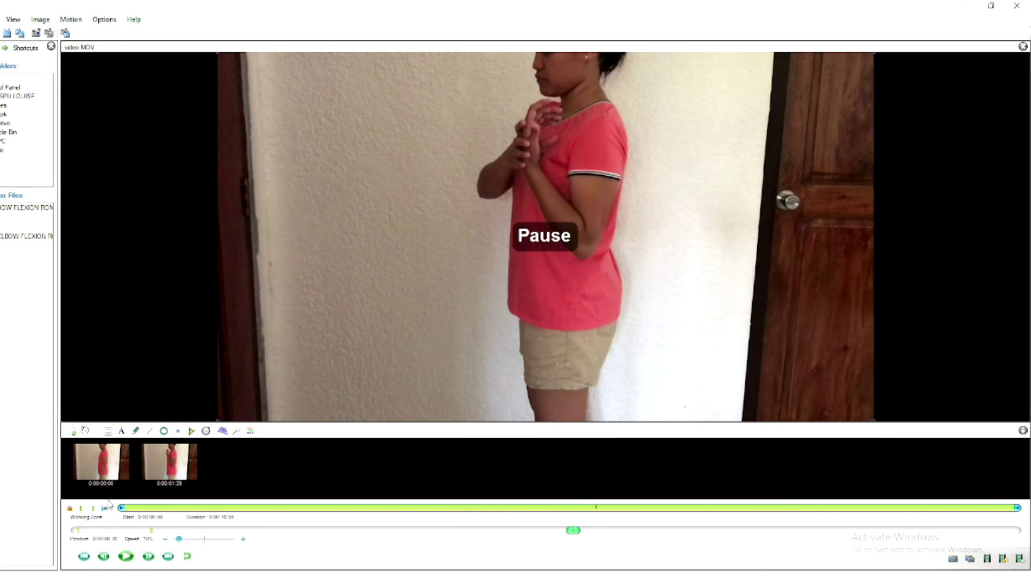
Review both key images and shift the first one's "L ELBOW FLEXION" label slightly down and towards the subject.
click(122, 480)
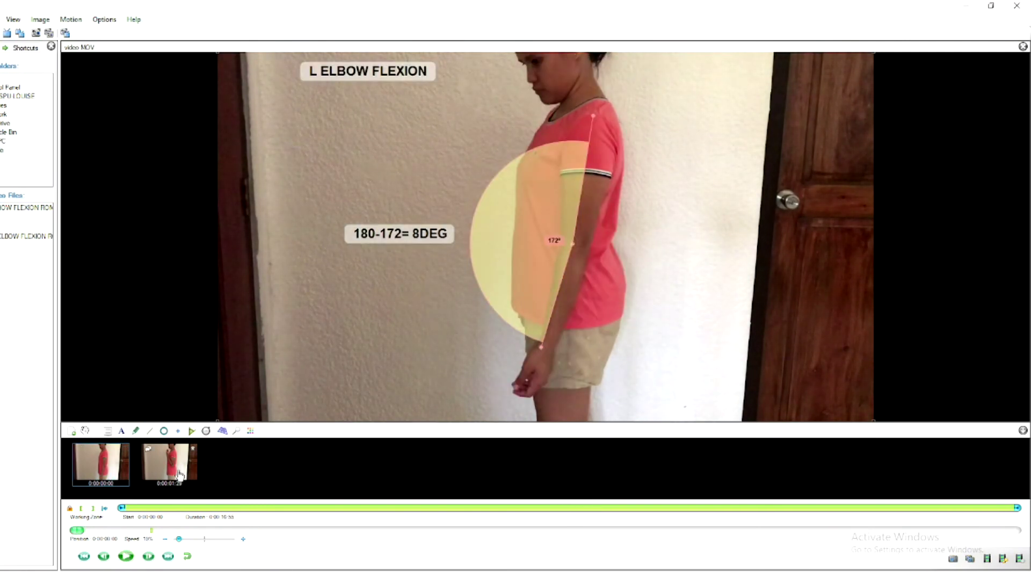
click(179, 473)
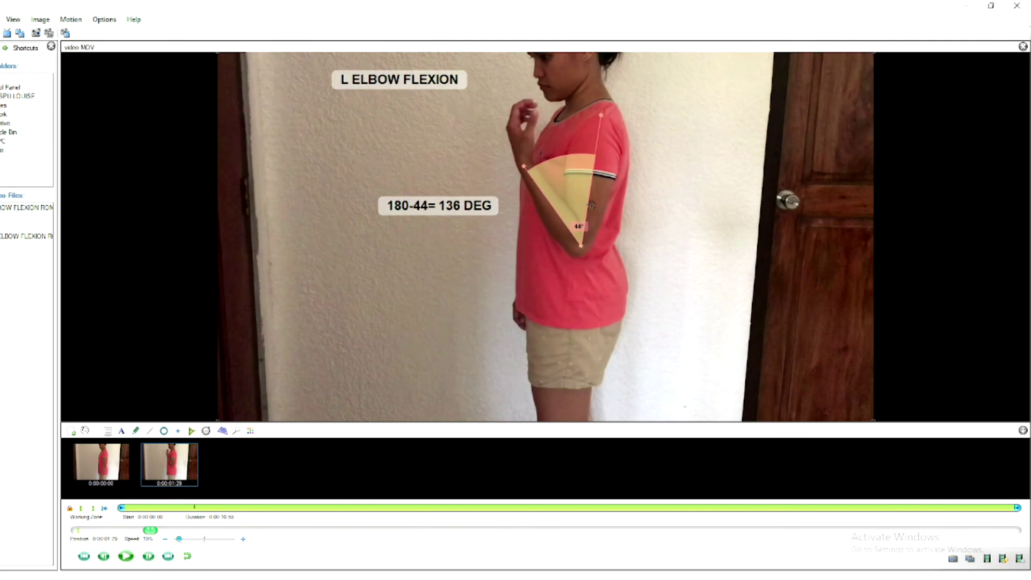
click(101, 462)
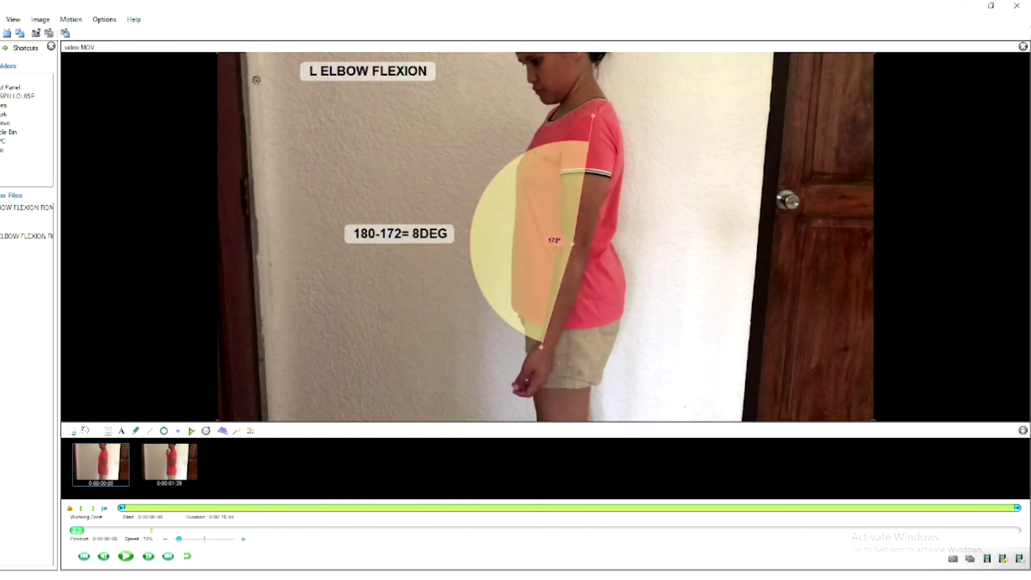
drag(326, 74, 366, 83)
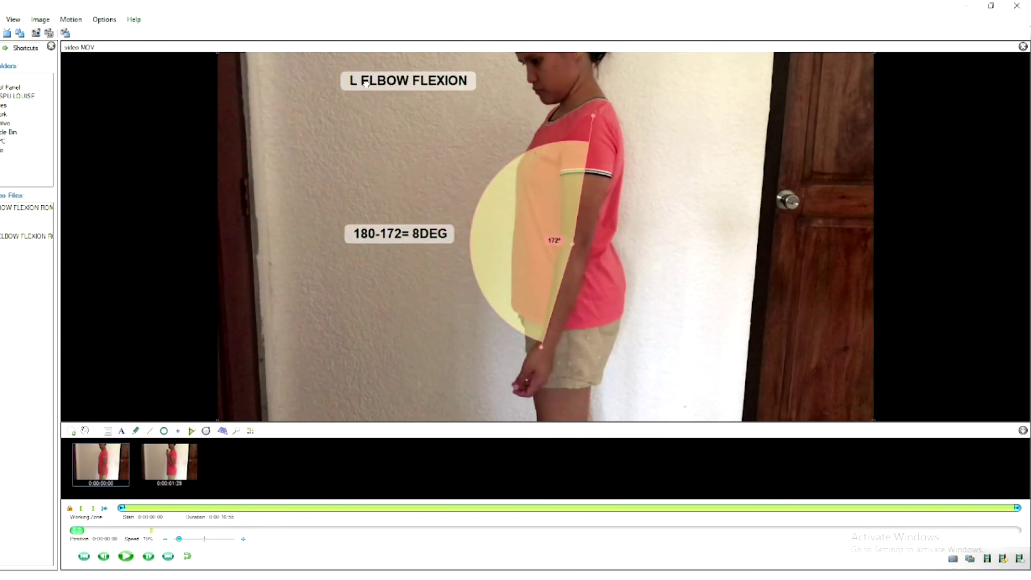